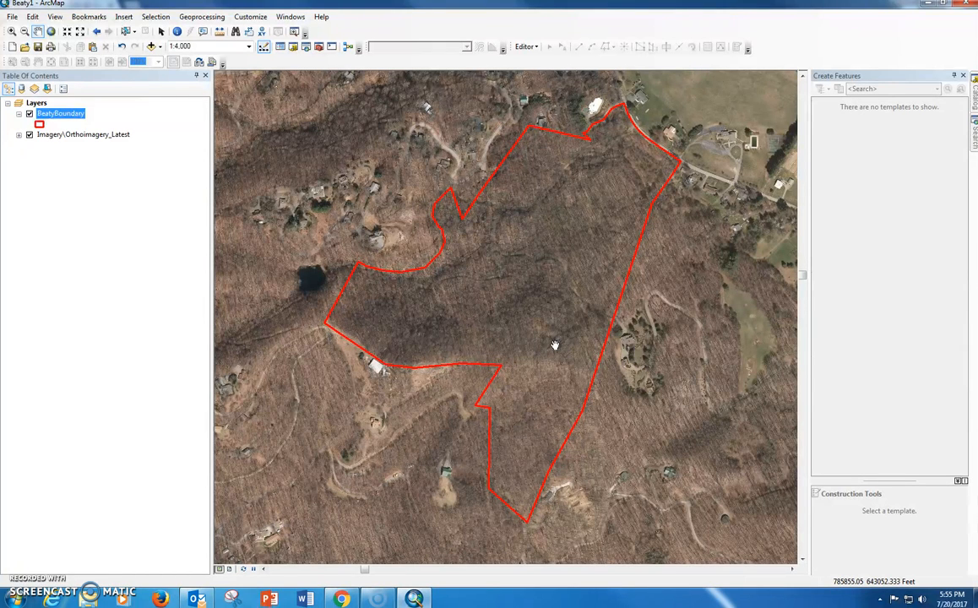
# Save the current map document
pyautogui.click(393, 283)
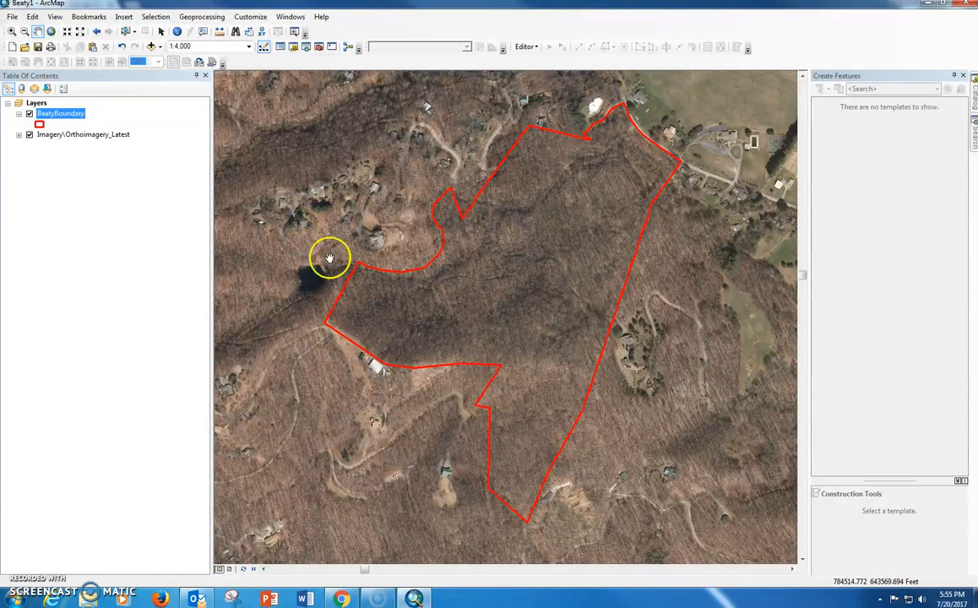
pyautogui.click(13, 16)
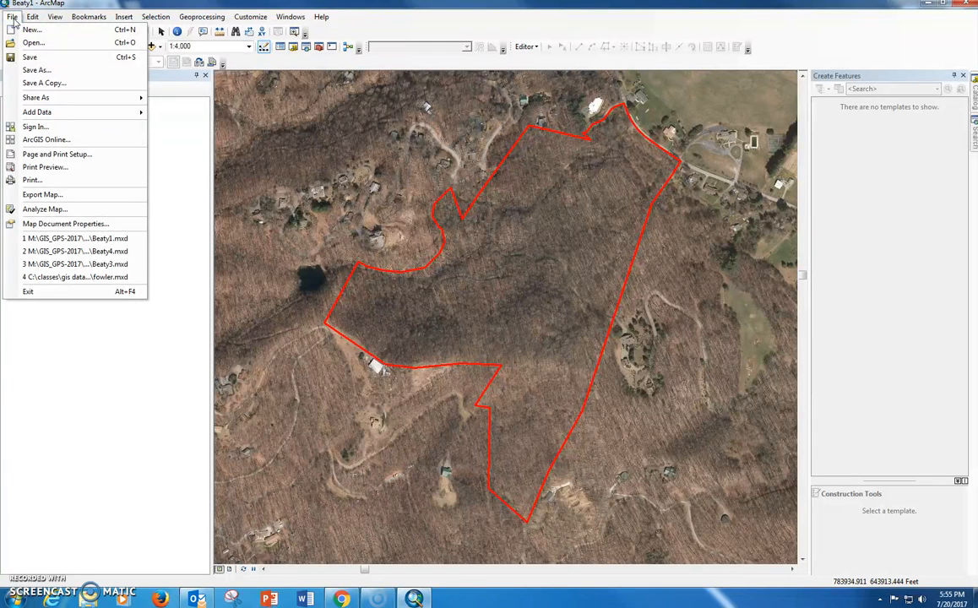
pyautogui.click(28, 57)
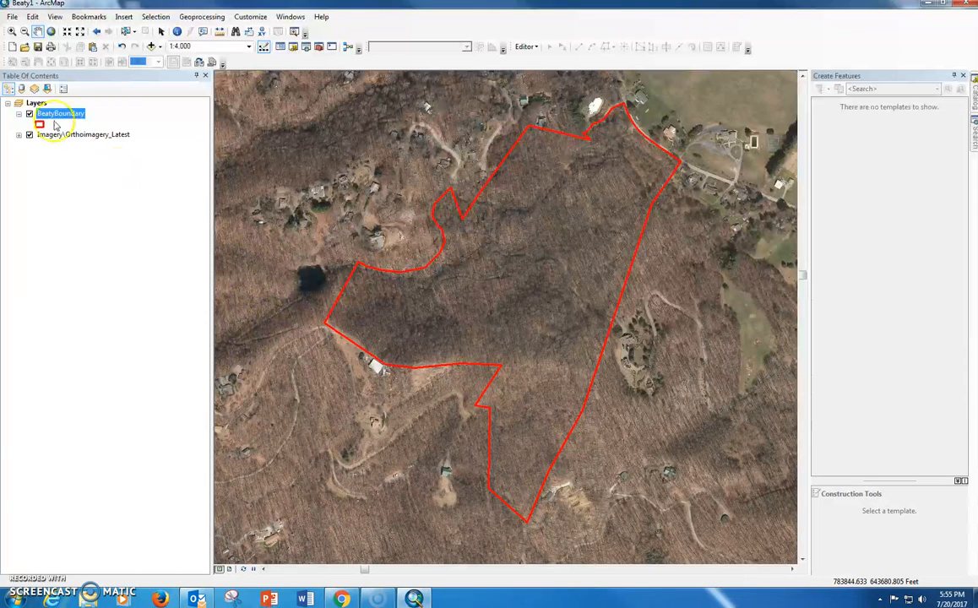
pyautogui.click(13, 17)
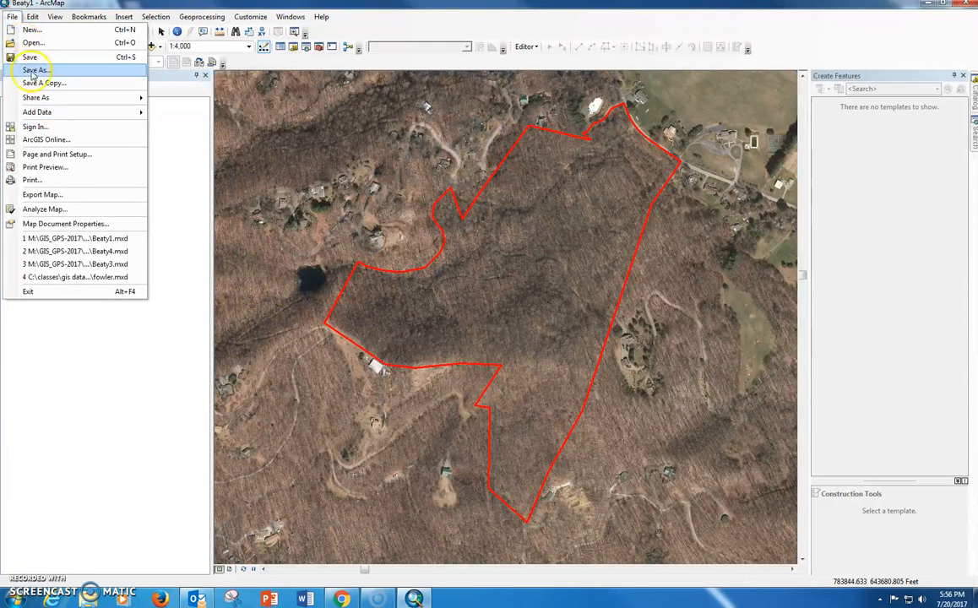
pyautogui.moveTo(32, 17)
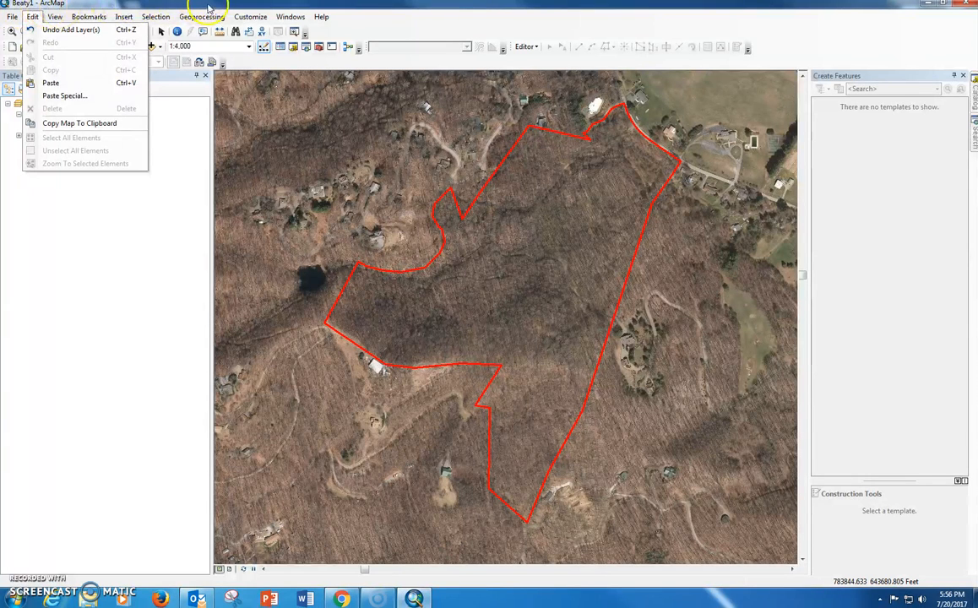
pyautogui.press('Escape')
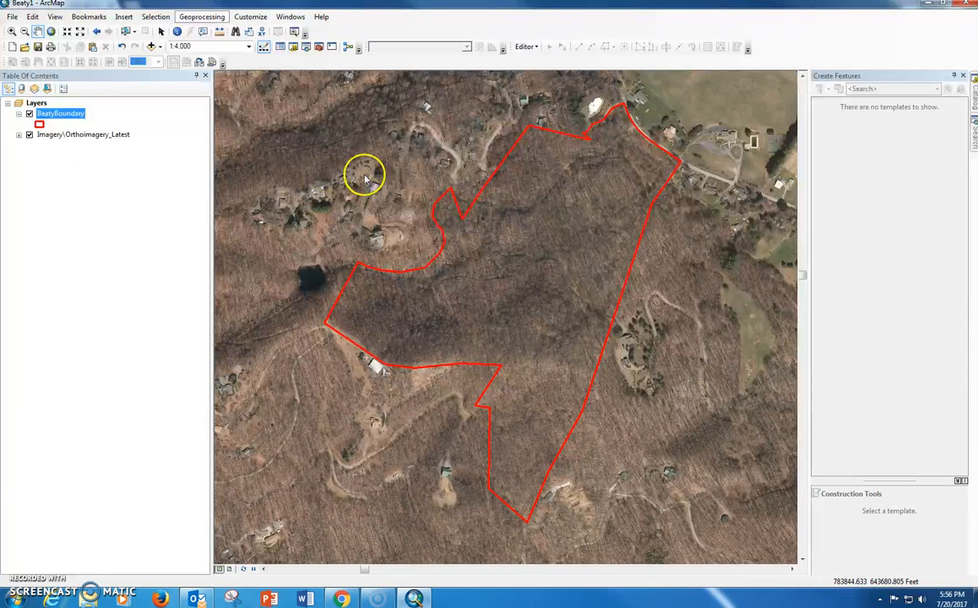
pyautogui.press('Down')
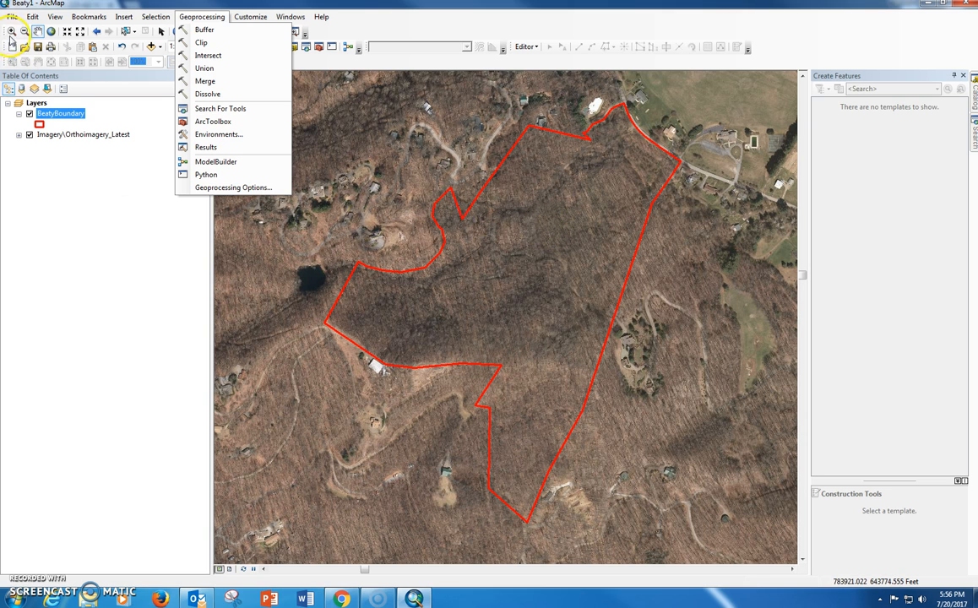
pyautogui.rightClick(64, 114)
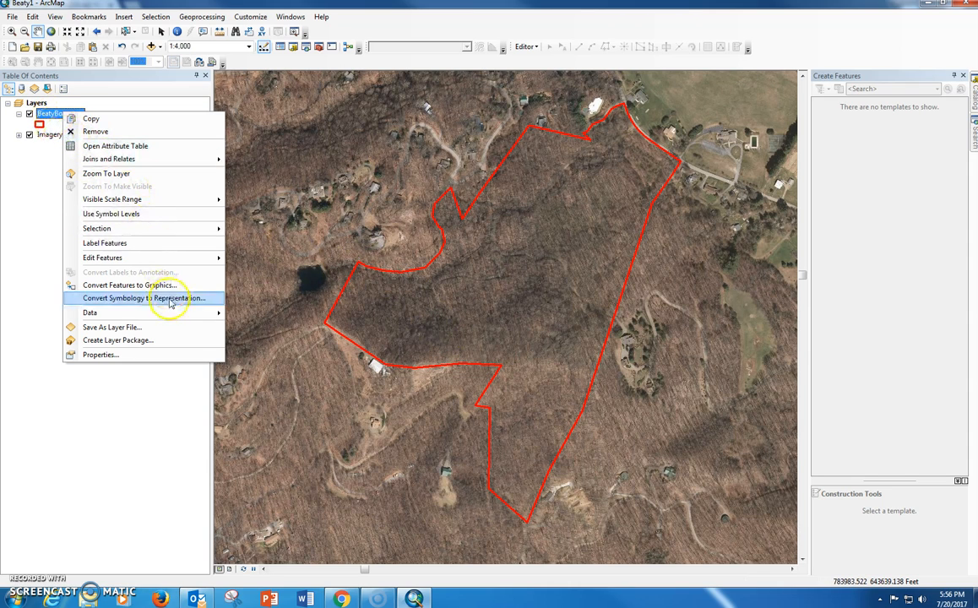
pyautogui.moveTo(142, 313)
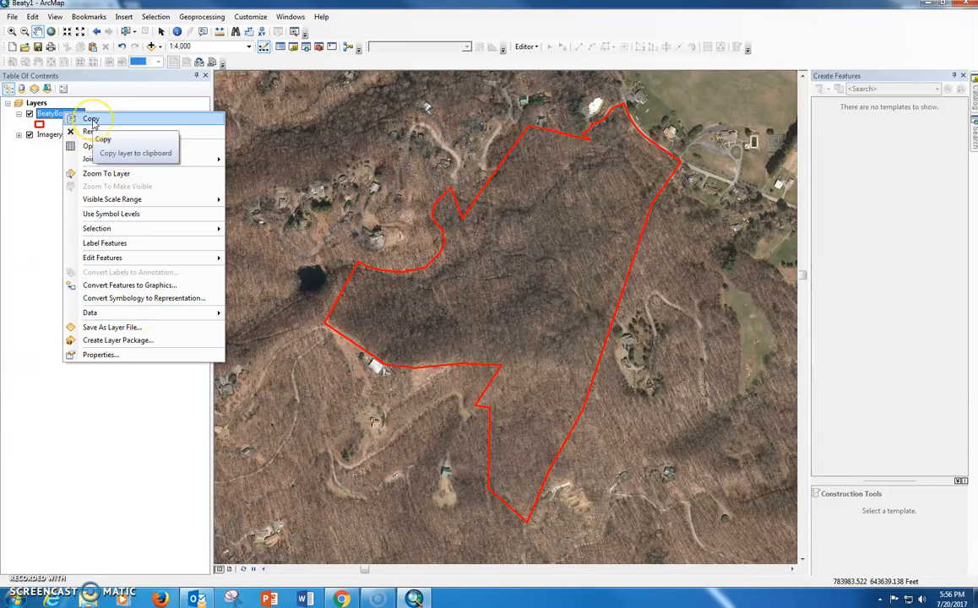
pyautogui.click(48, 114)
pyautogui.rightClick(48, 113)
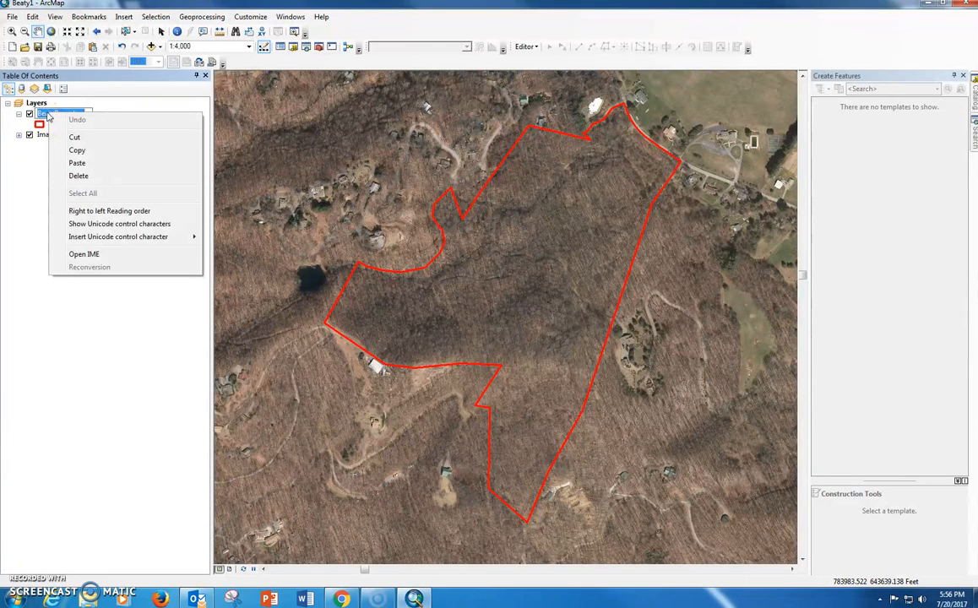
pyautogui.click(34, 165)
# Start exporting the BeatyBoundary layer's data and choose the Beaty Shapefiles folder, under GIS_DATA in M:\GIS_GPS-2017, as the output location
pyautogui.rightClick(62, 117)
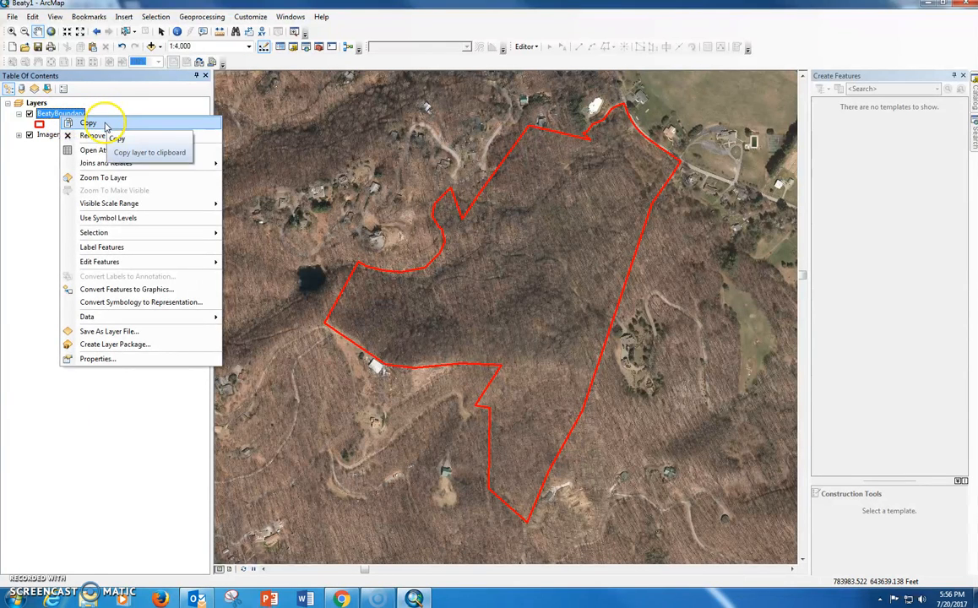
pyautogui.moveTo(106, 317)
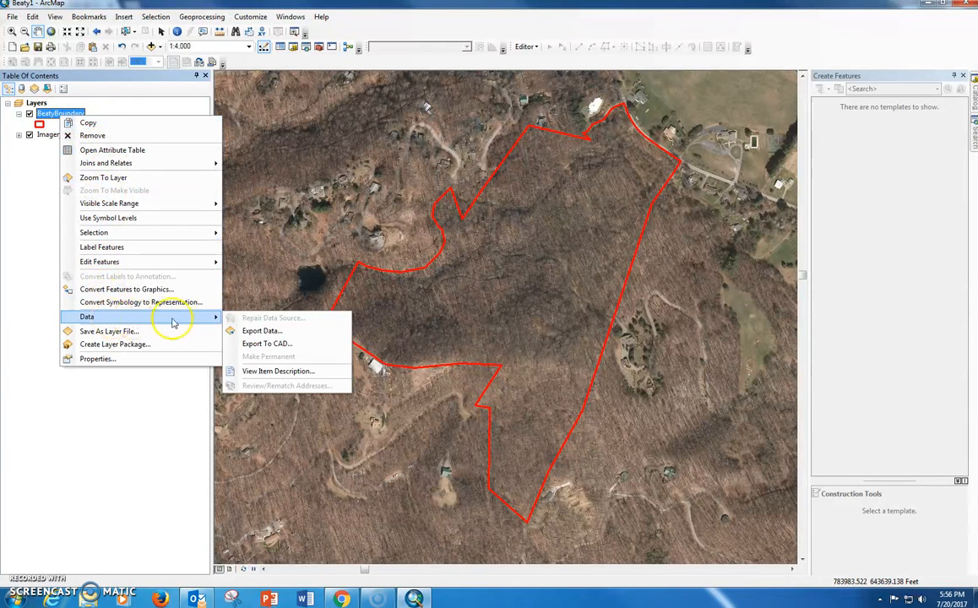
pyautogui.click(261, 330)
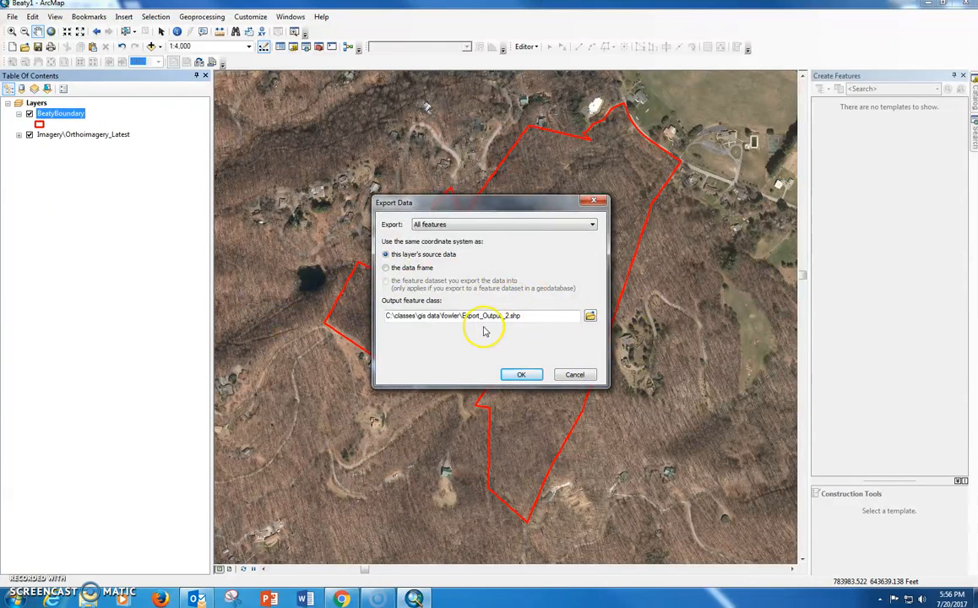
pyautogui.click(590, 316)
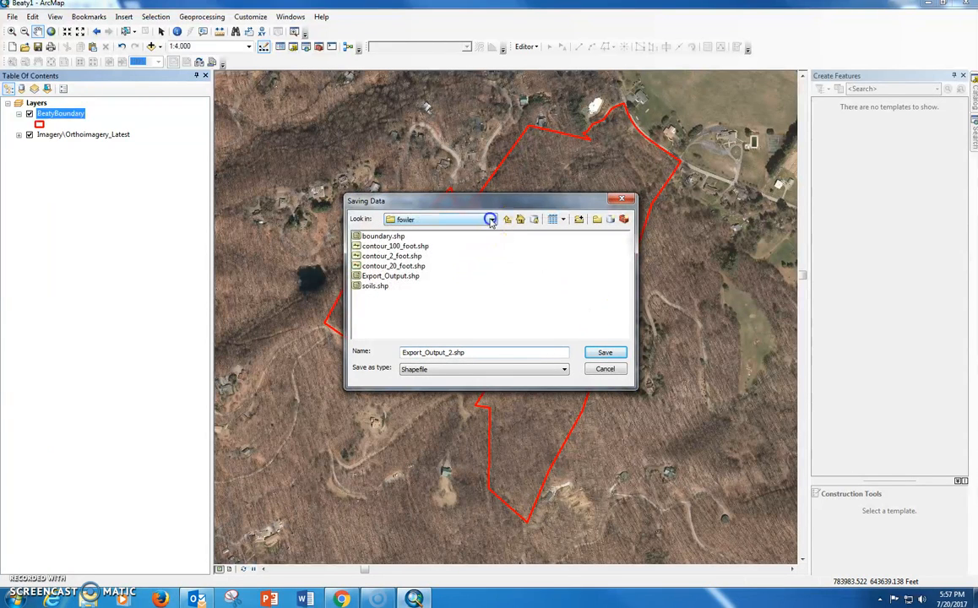
pyautogui.click(492, 219)
pyautogui.click(426, 306)
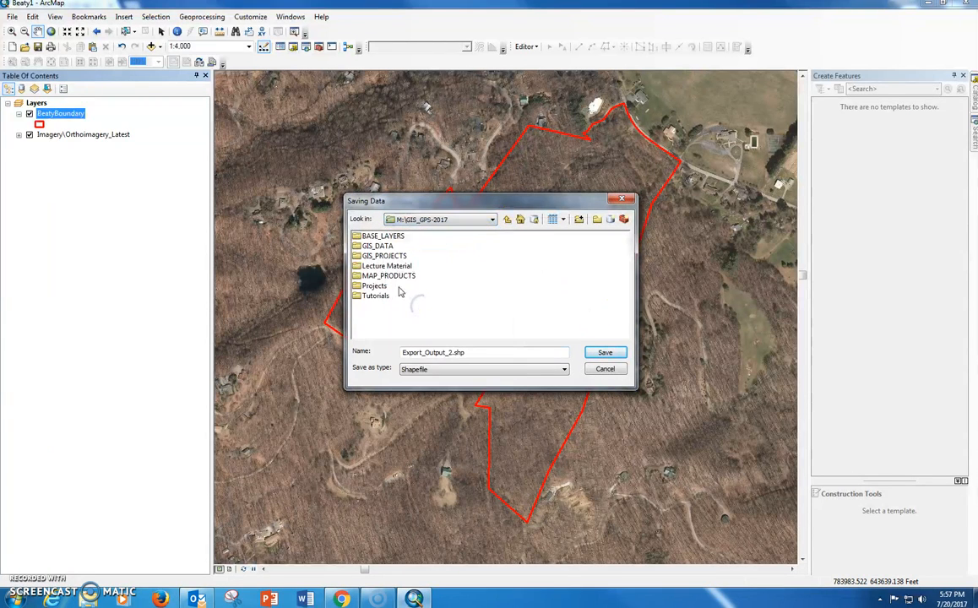
pyautogui.doubleClick(371, 246)
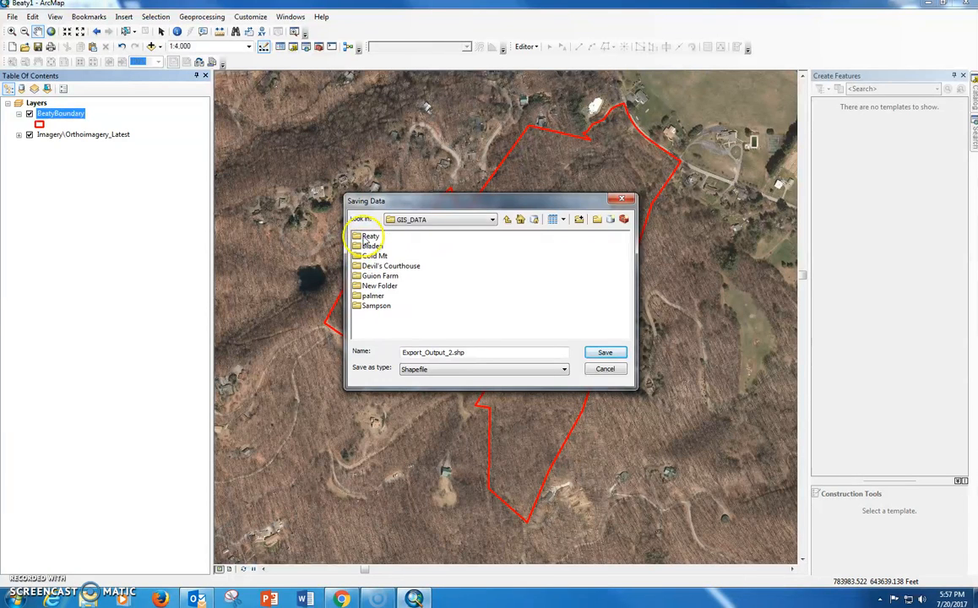
pyautogui.doubleClick(366, 237)
pyautogui.doubleClick(365, 237)
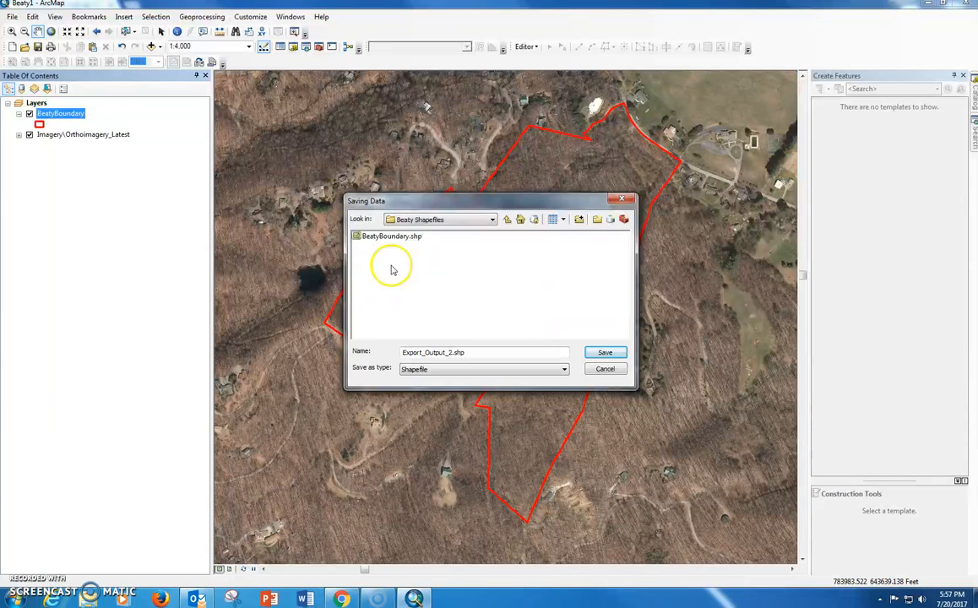
# Name the output shapefile "timber stands", run the export and add the exported data to the map as a layer
pyautogui.doubleClick(427, 353)
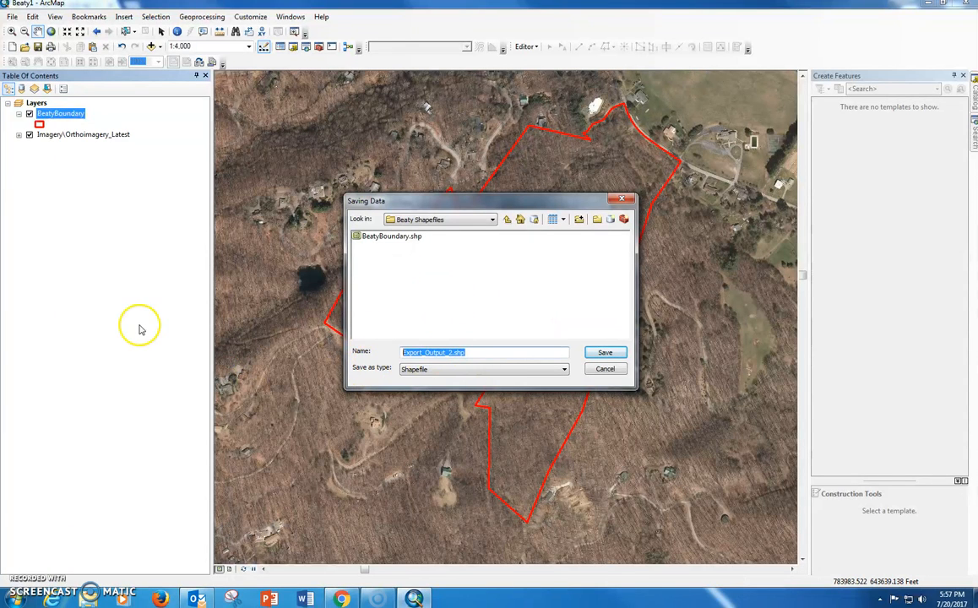
pyautogui.write('timber stands')
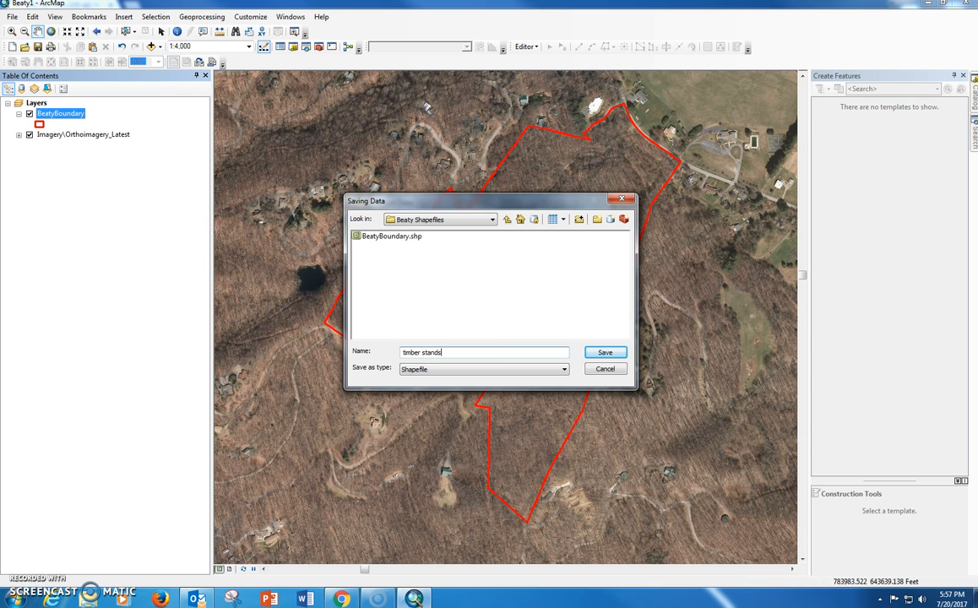
pyautogui.click(621, 354)
pyautogui.click(522, 376)
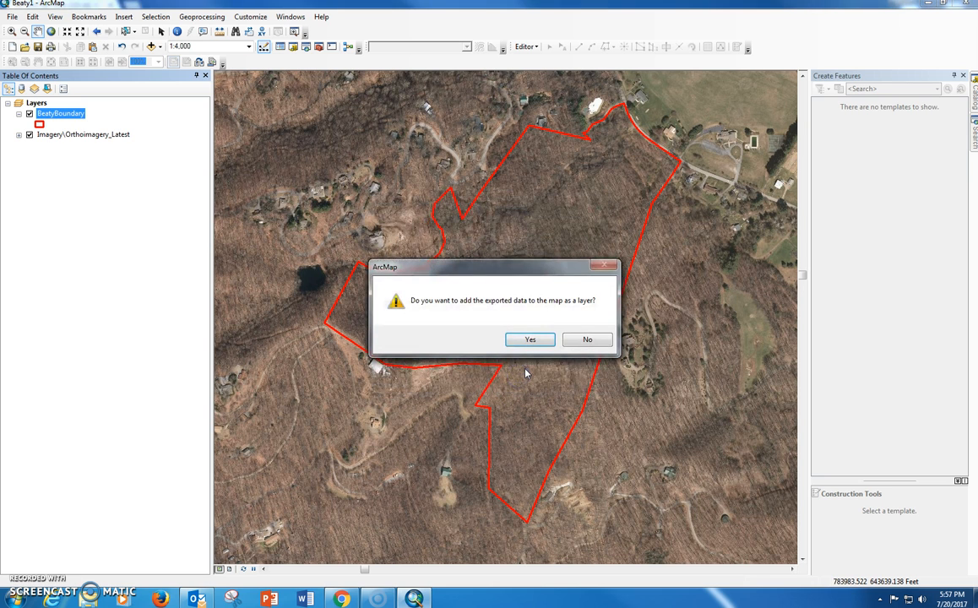
pyautogui.click(525, 341)
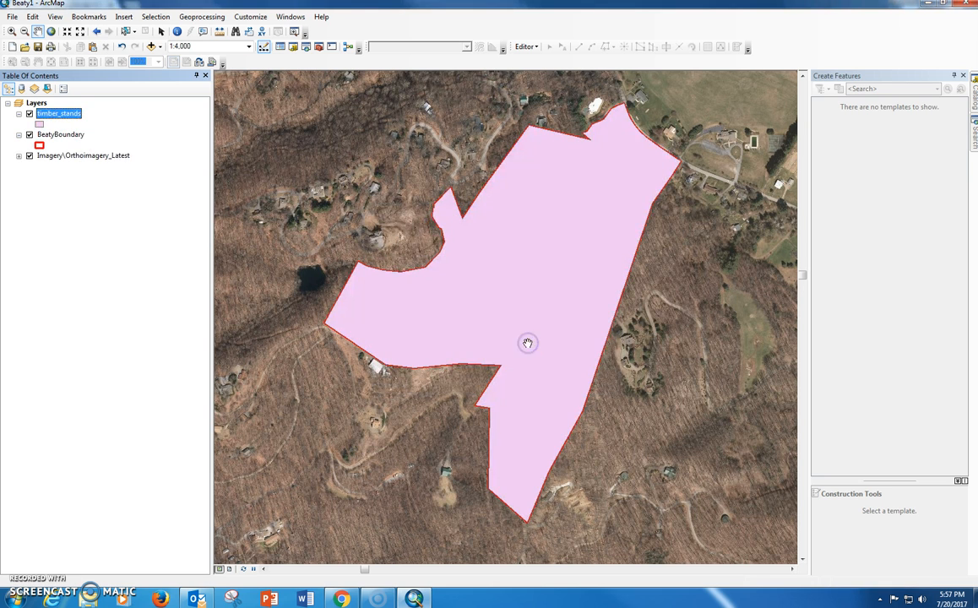
# Give the timber_stands layer the Hollow symbol with a blue outline of width 2
pyautogui.rightClick(38, 125)
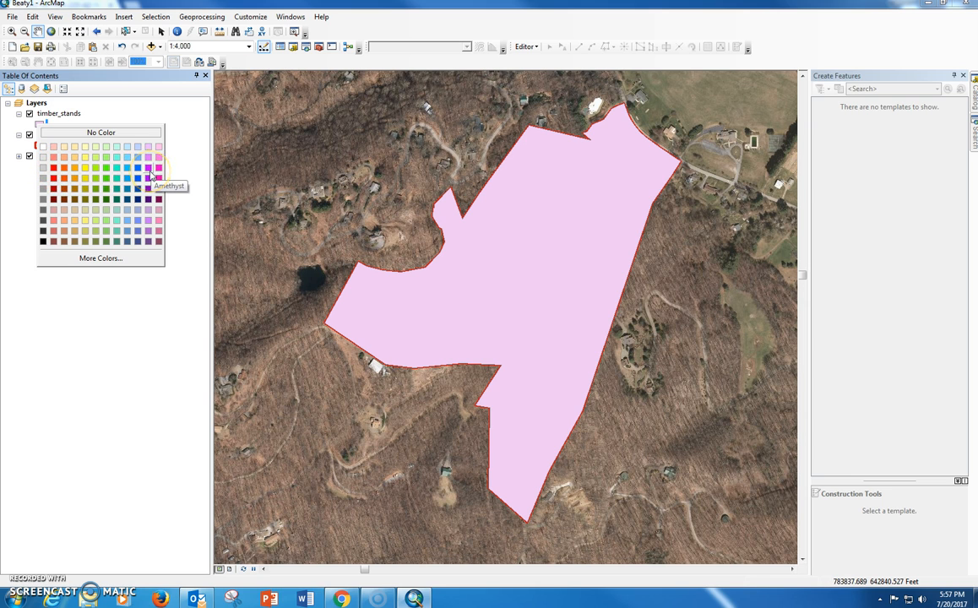
pyautogui.click(60, 123)
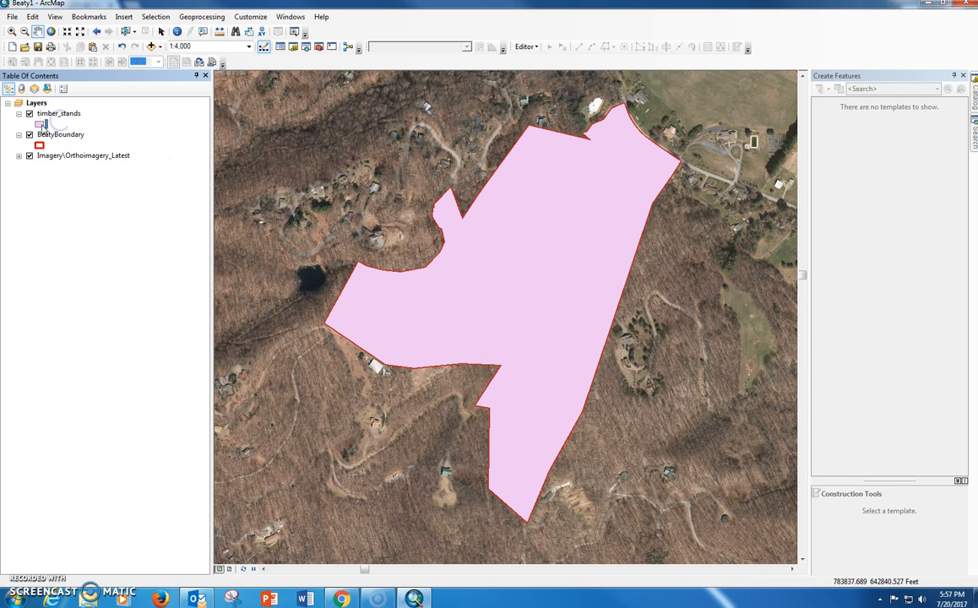
pyautogui.click(148, 208)
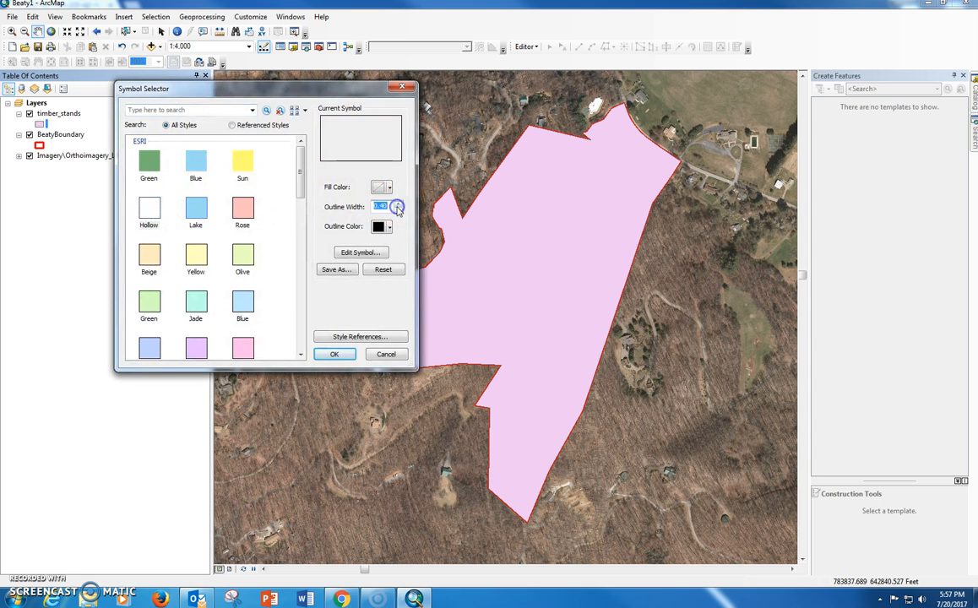
pyautogui.click(388, 228)
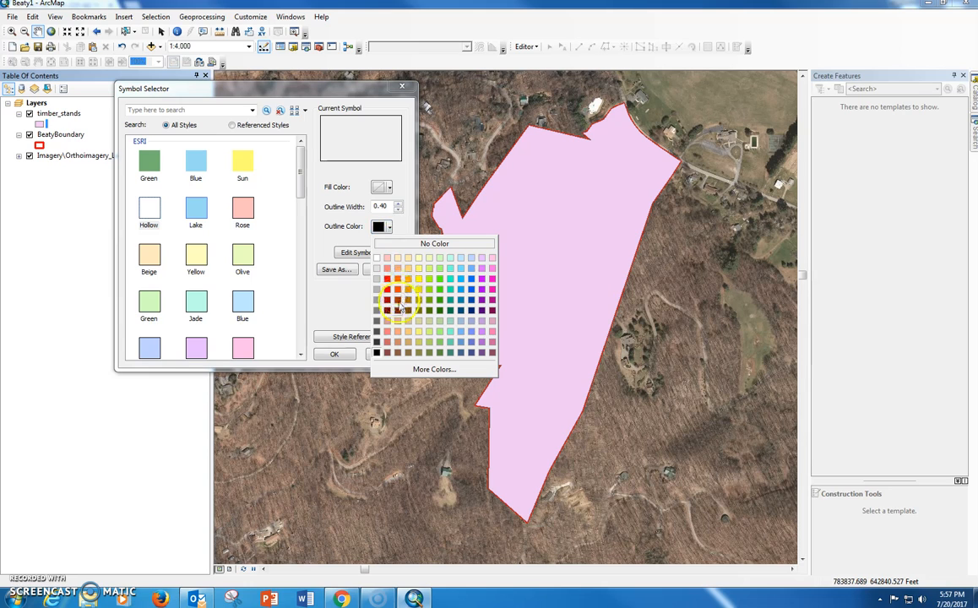
pyautogui.click(461, 279)
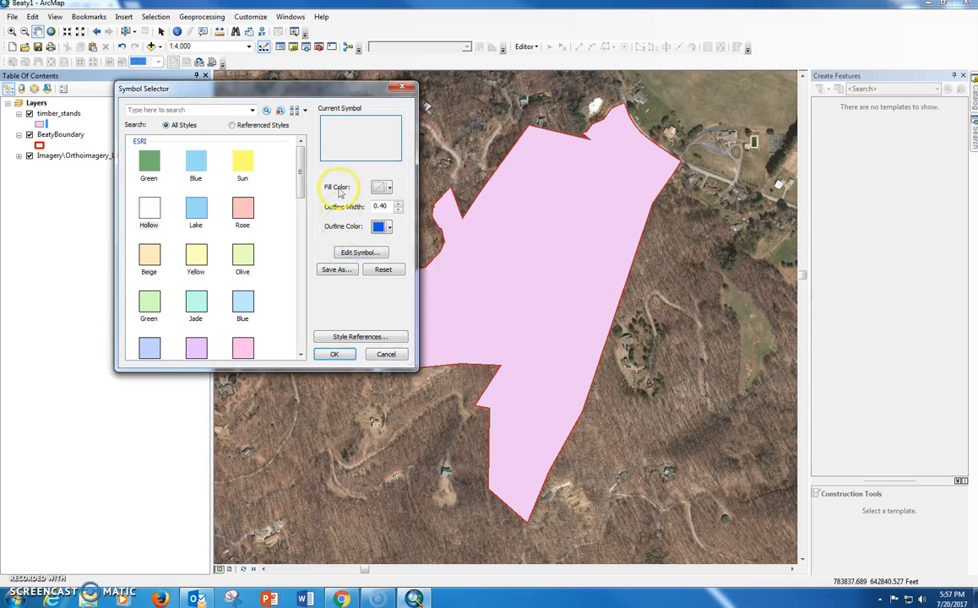
pyautogui.click(398, 205)
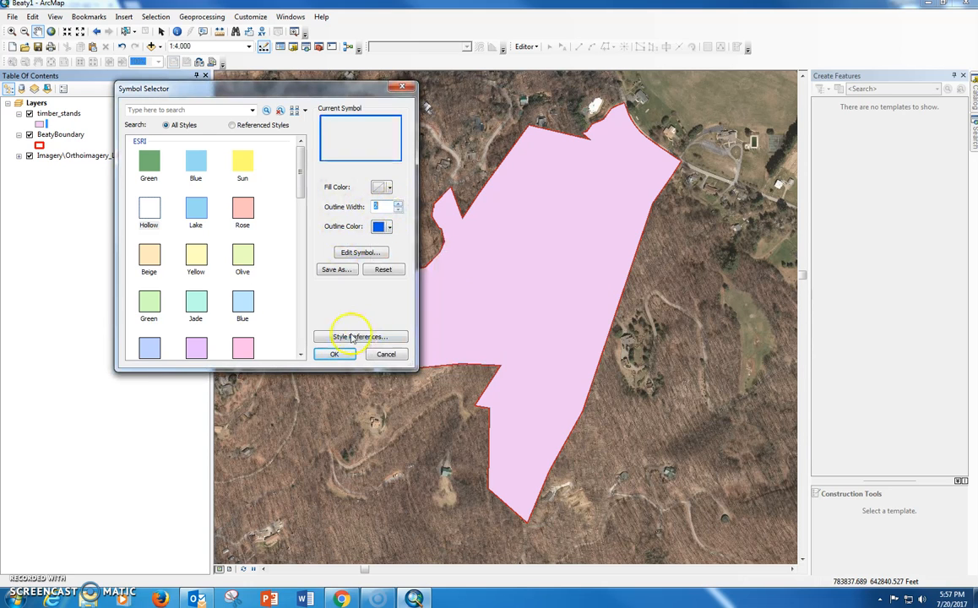
pyautogui.click(334, 354)
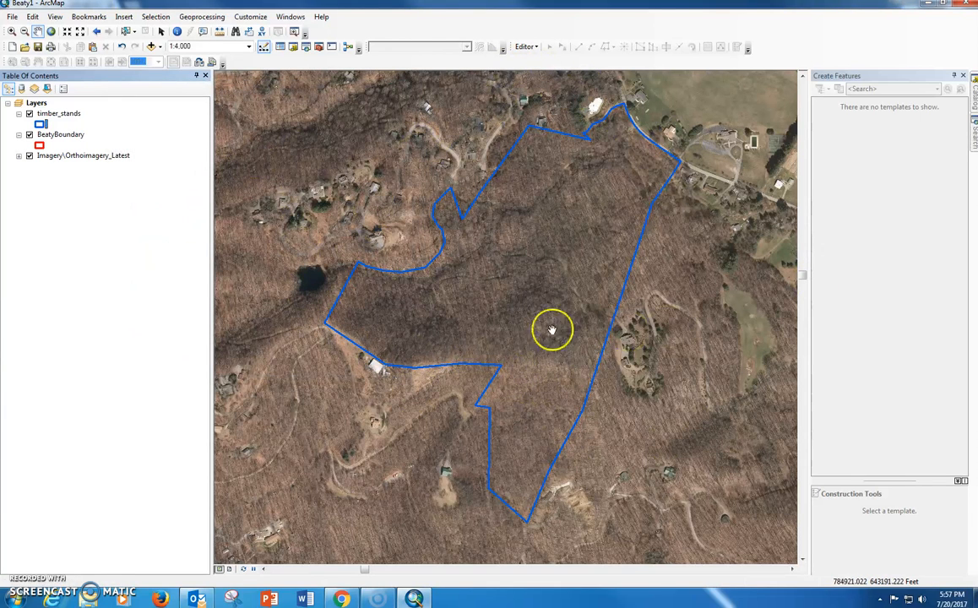
# Hide the BeatyBoundary layer and make timber_stands the only selectable layer
pyautogui.click(29, 136)
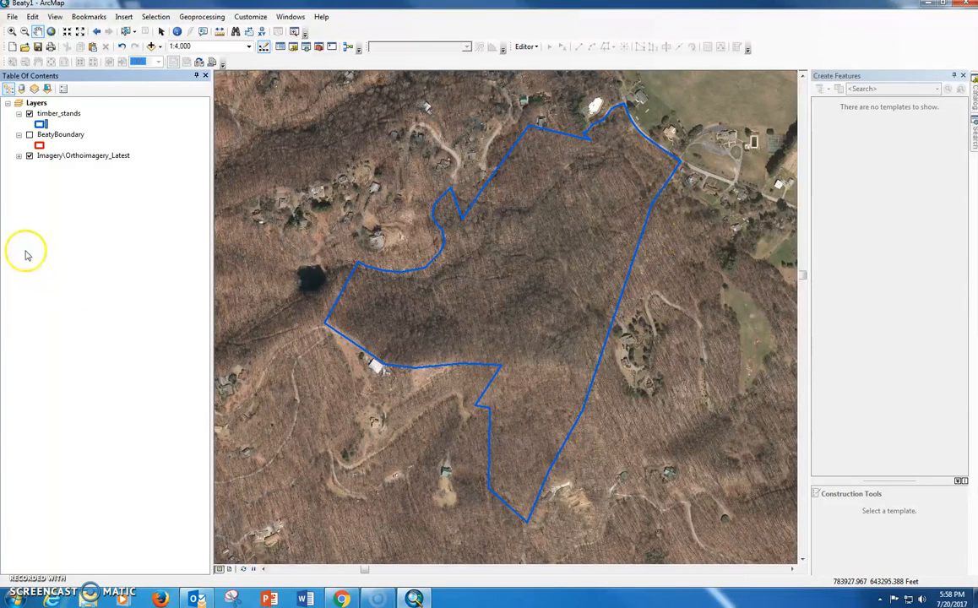
pyautogui.rightClick(61, 119)
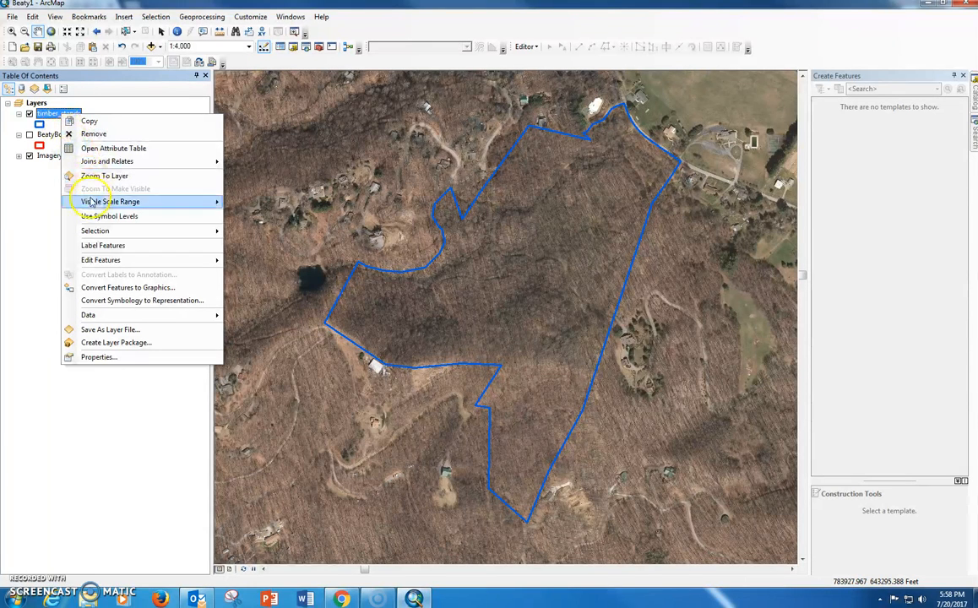
pyautogui.moveTo(99, 234)
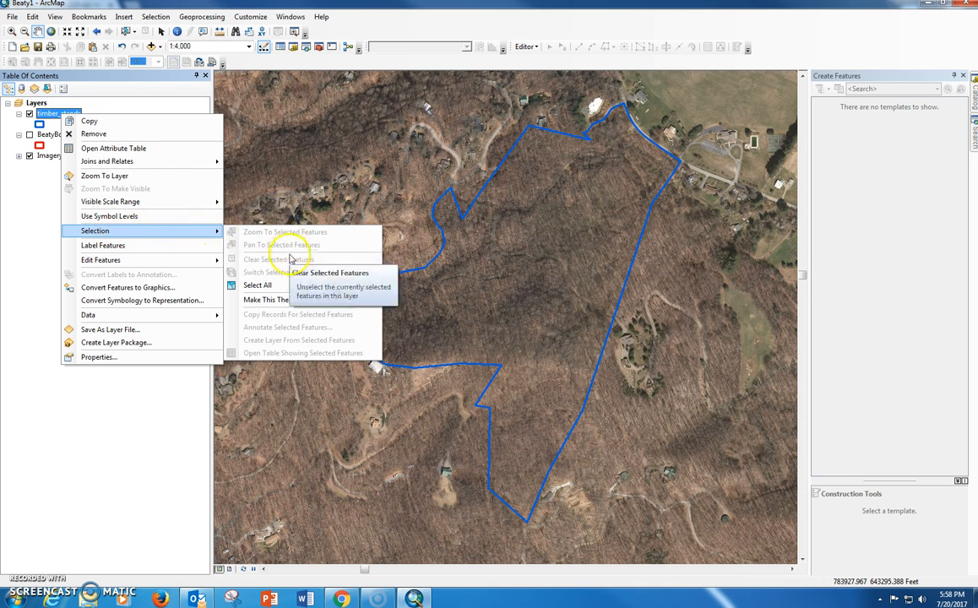
pyautogui.click(262, 301)
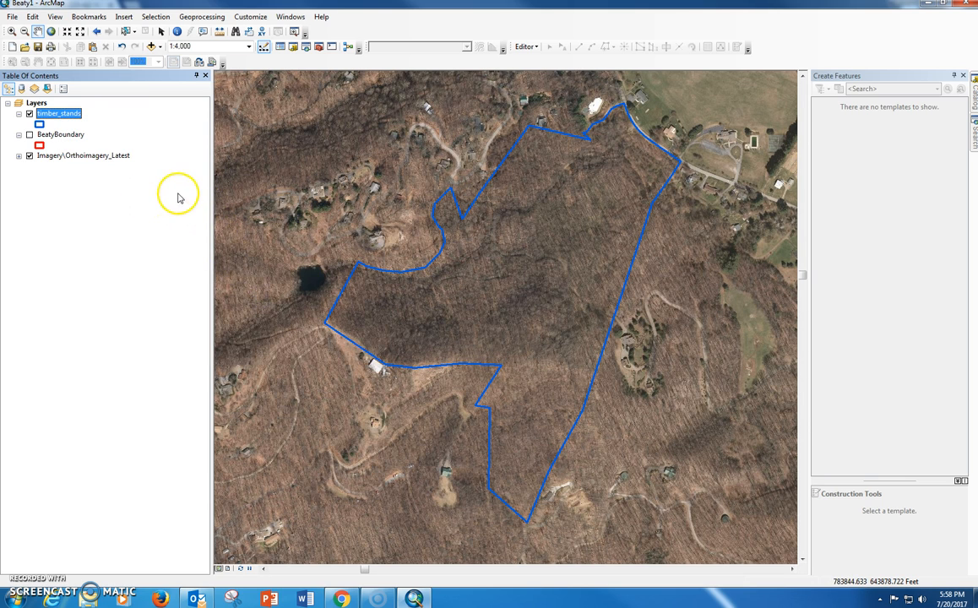
pyautogui.rightClick(70, 118)
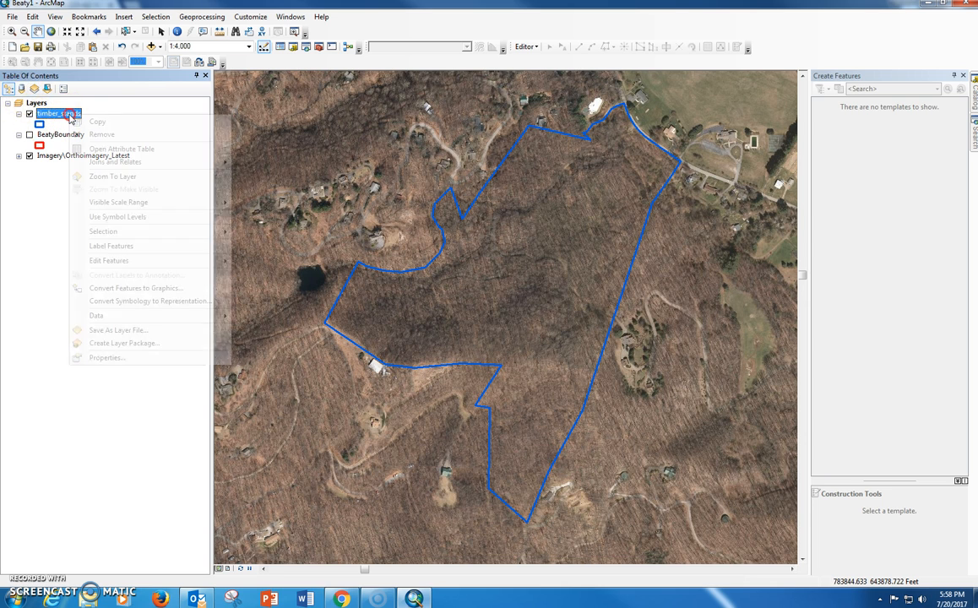
pyautogui.moveTo(160, 235)
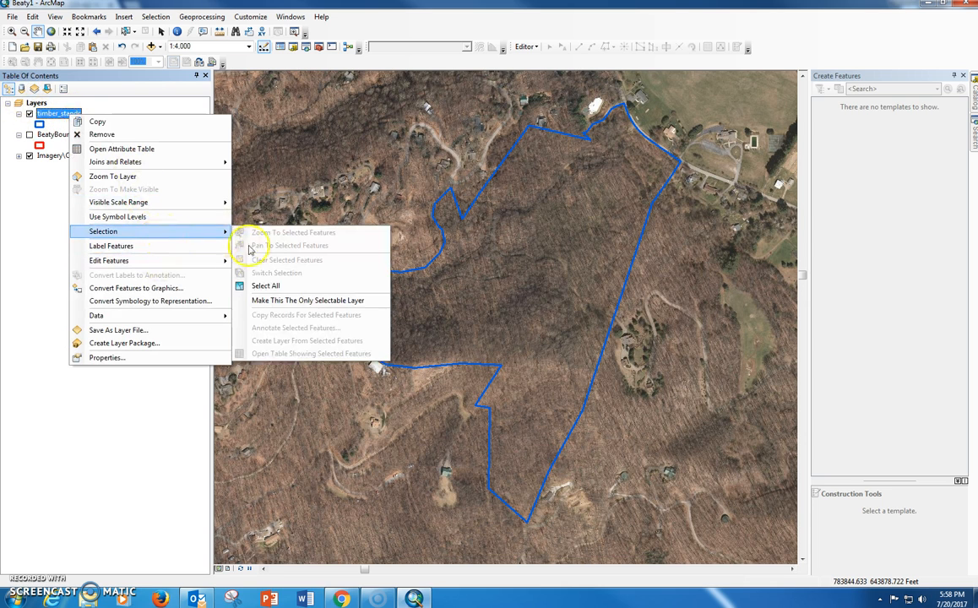
pyautogui.click(317, 303)
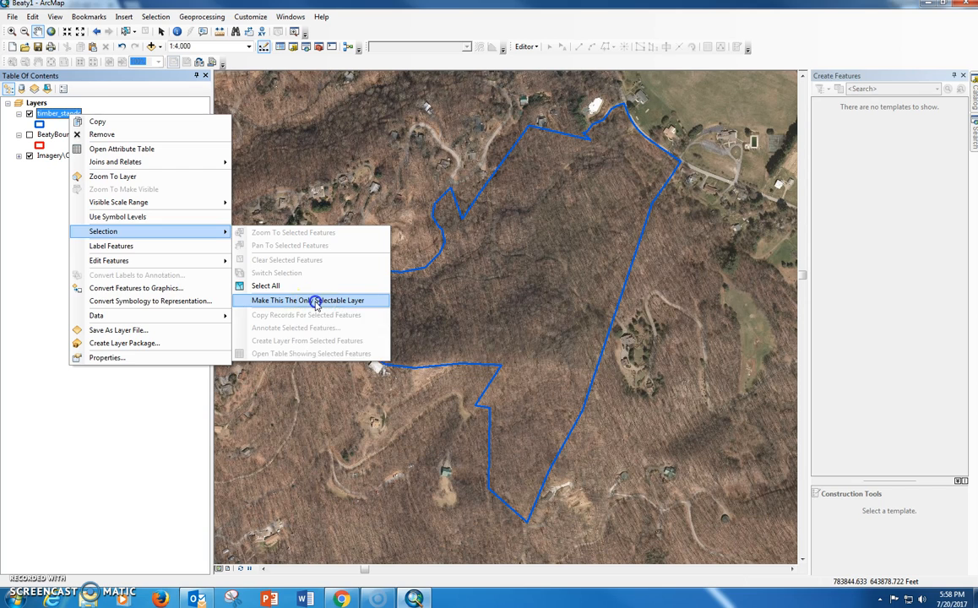
# Start an edit session on the timber_stands layer despite the spatial reference warnings and float the Editor toolbar over the map
pyautogui.rightClick(73, 112)
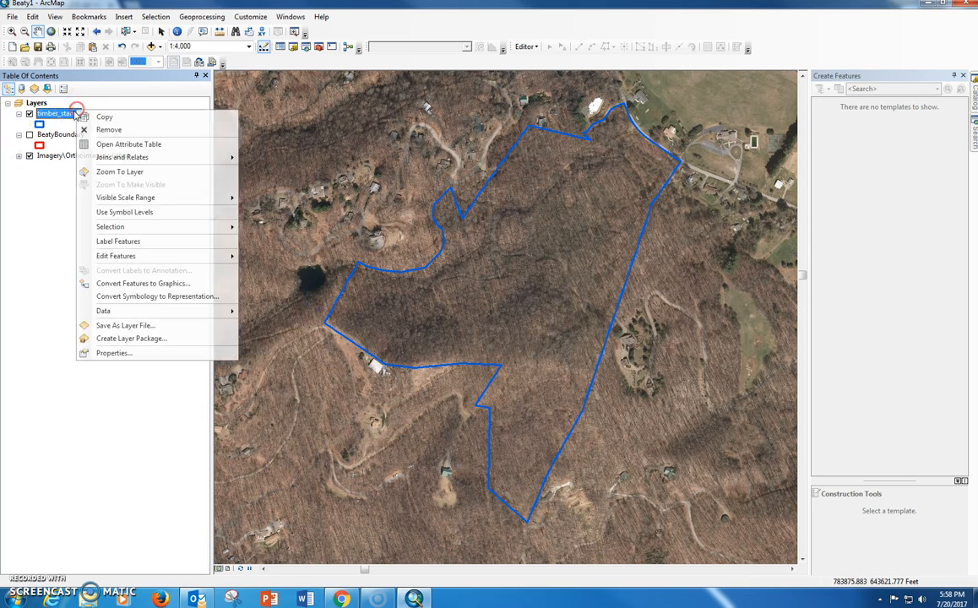
pyautogui.moveTo(135, 256)
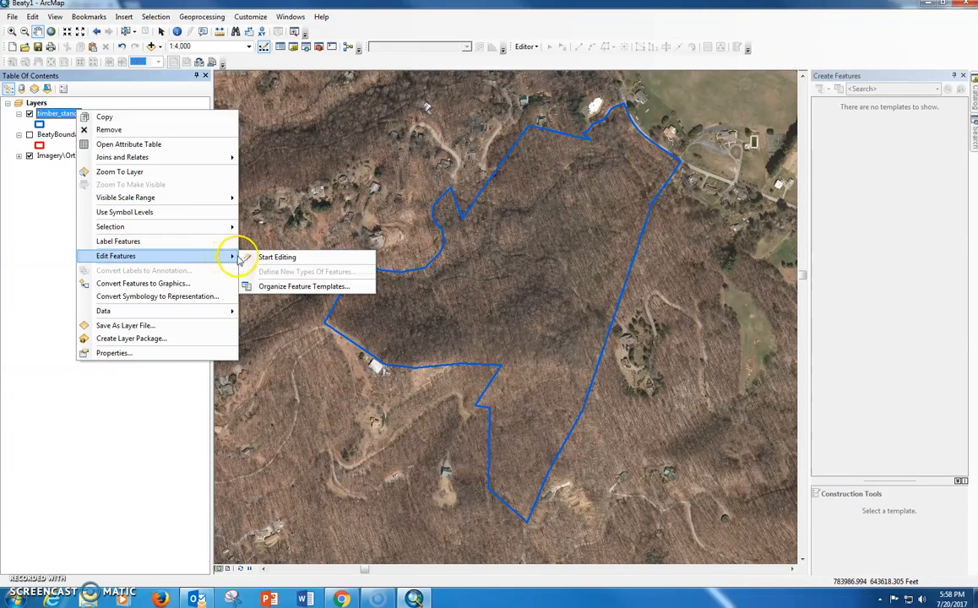
pyautogui.click(248, 255)
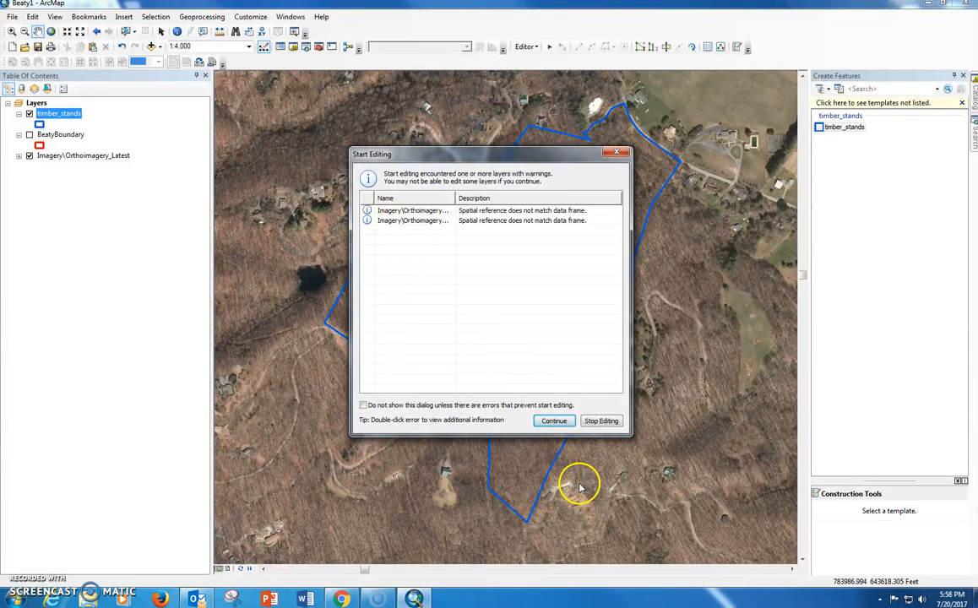
pyautogui.click(554, 421)
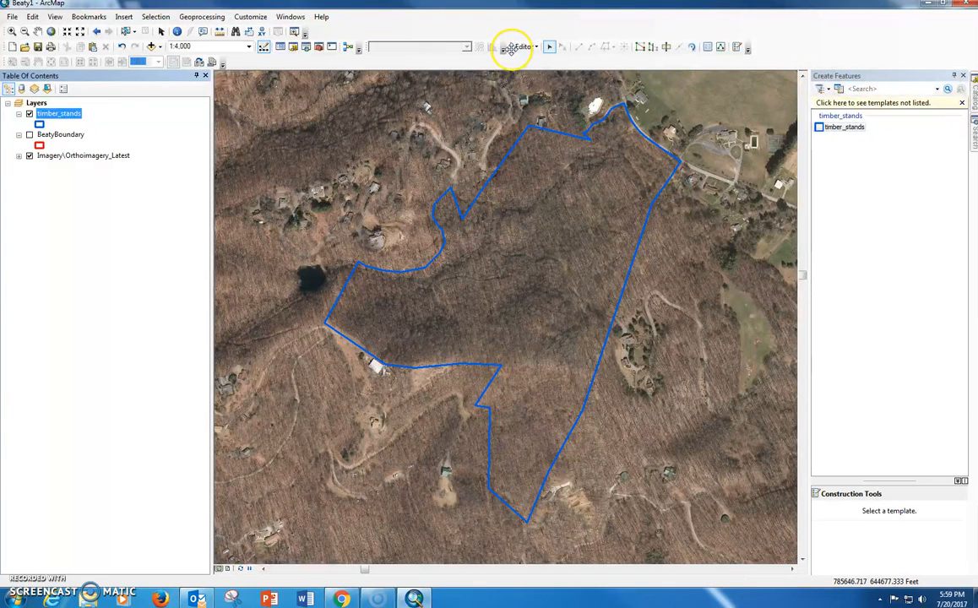
pyautogui.moveTo(511, 47); pyautogui.dragTo(486, 115)
pyautogui.moveTo(488, 62); pyautogui.dragTo(221, 53)
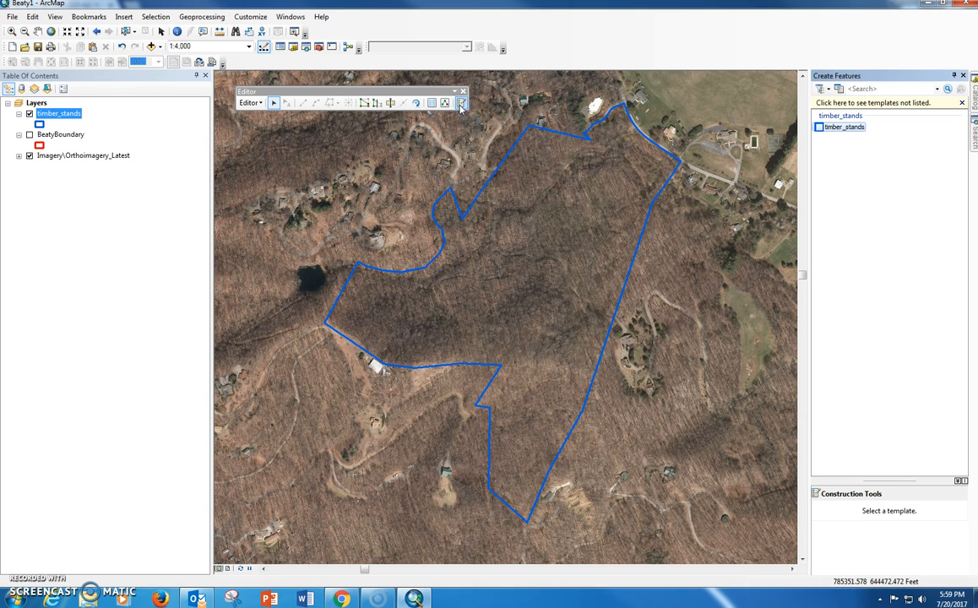
# Activate the timber_stands feature template and try to start the Cut Polygons tool without a selected polygon
pyautogui.click(845, 149)
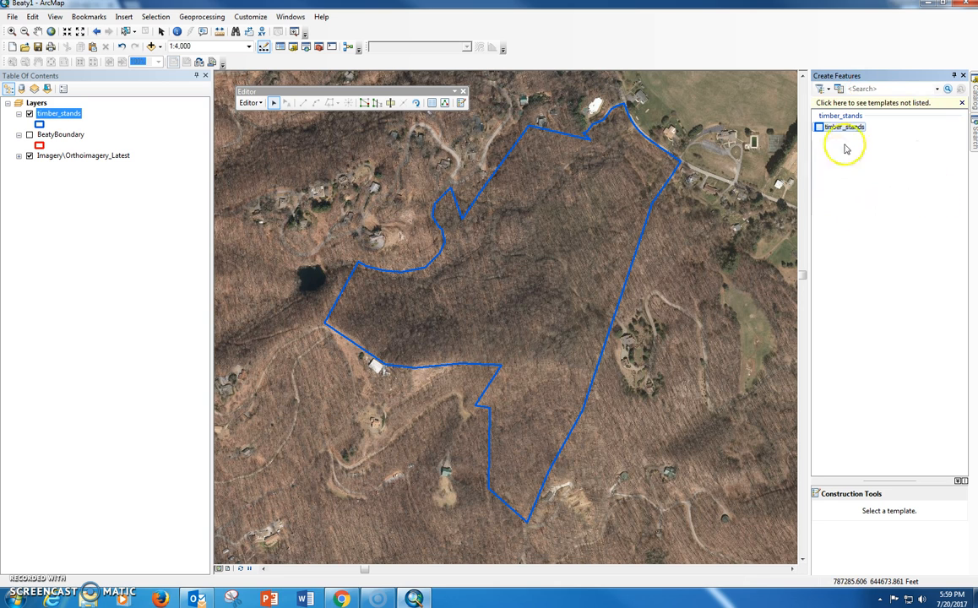
pyautogui.click(836, 128)
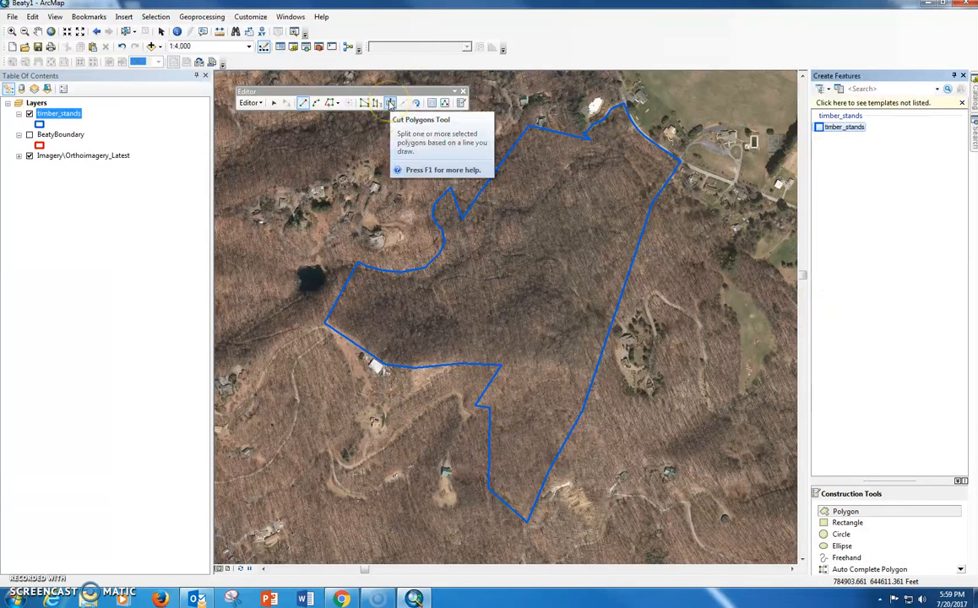
pyautogui.click(390, 104)
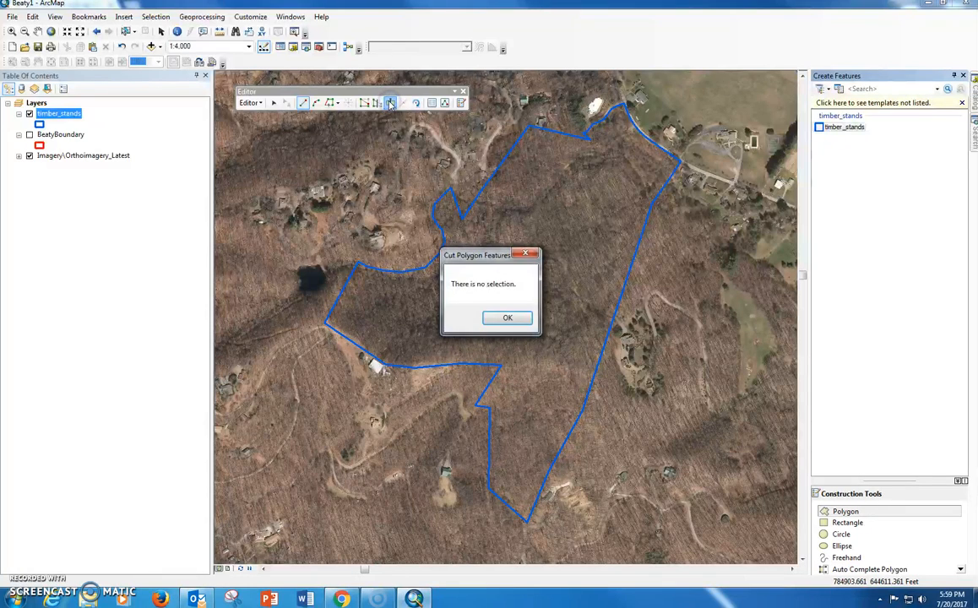
pyautogui.click(508, 317)
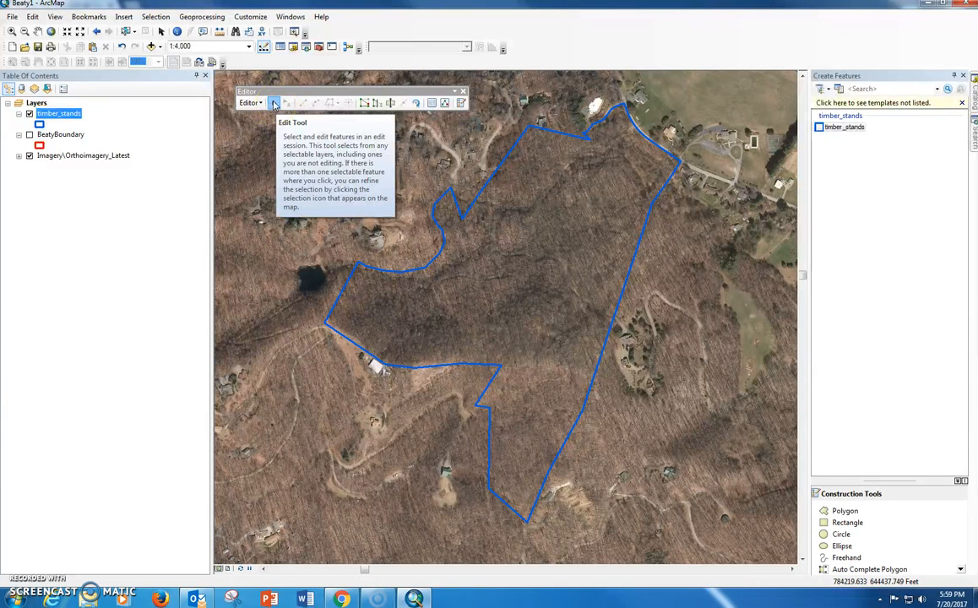
# Select the timber_stands polygon and cut off its southern part along a line from the inner southern corner across the eastern boundary
pyautogui.click(273, 103)
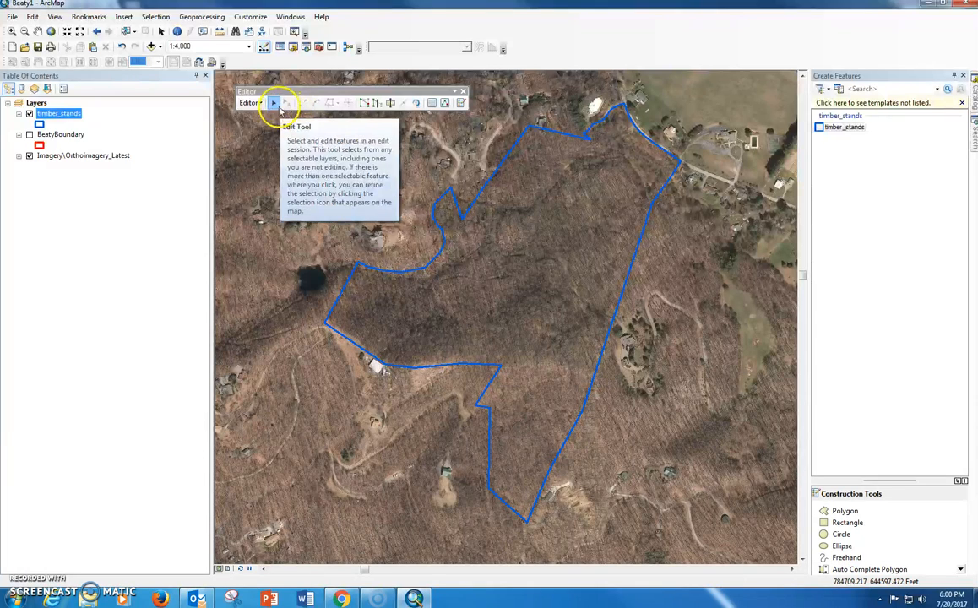
pyautogui.click(273, 103)
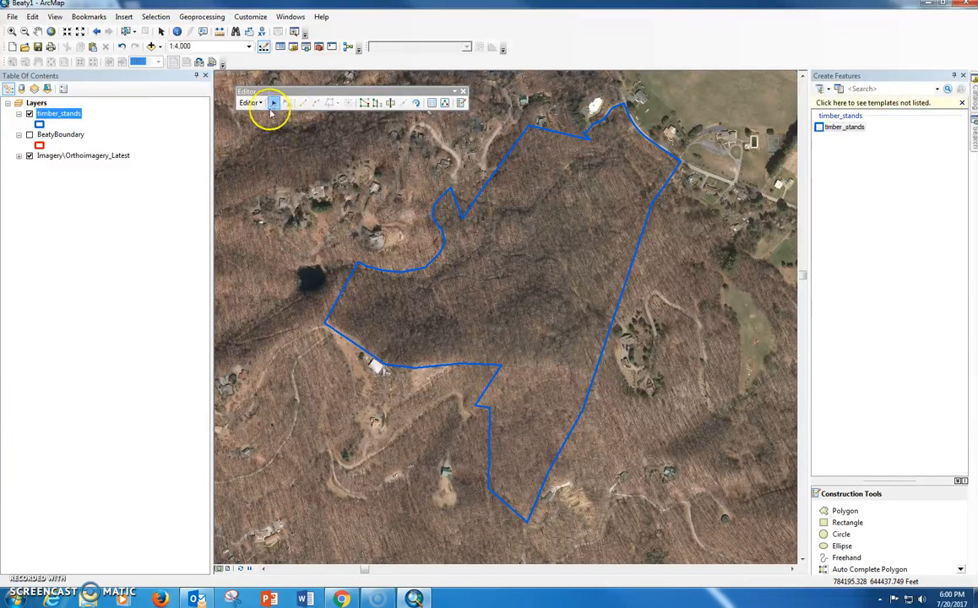
pyautogui.click(560, 244)
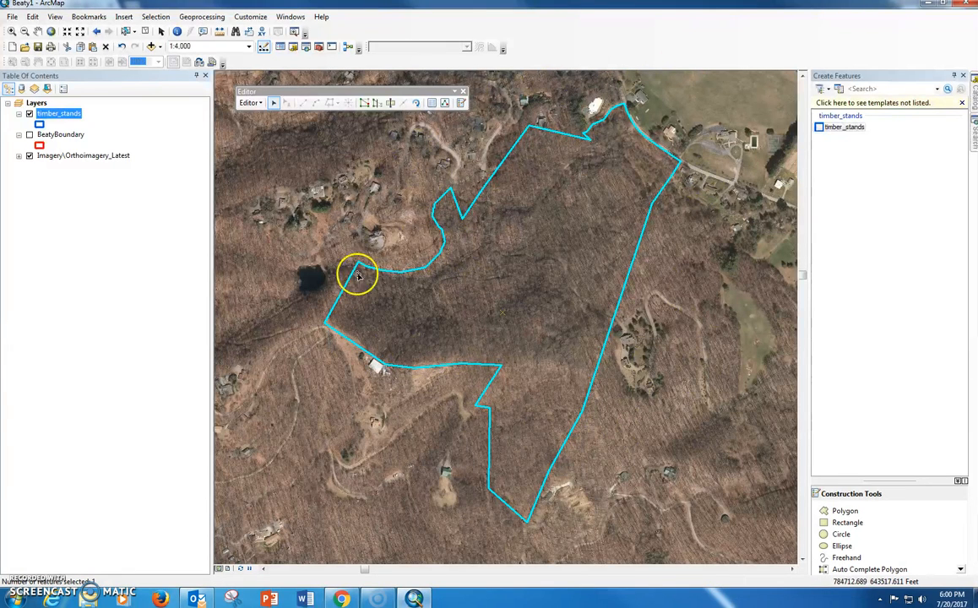
pyautogui.click(391, 103)
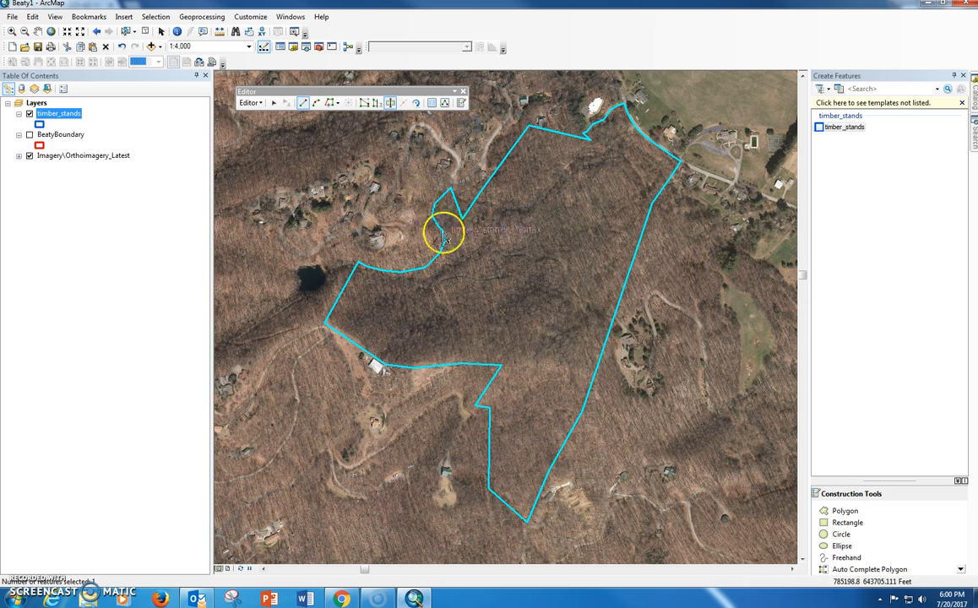
pyautogui.click(458, 383)
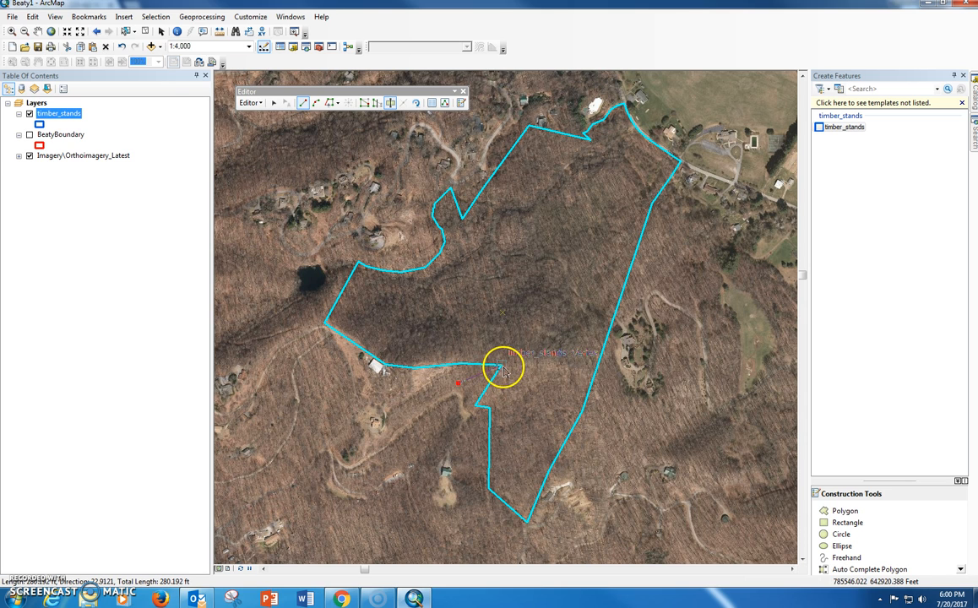
pyautogui.click(501, 367)
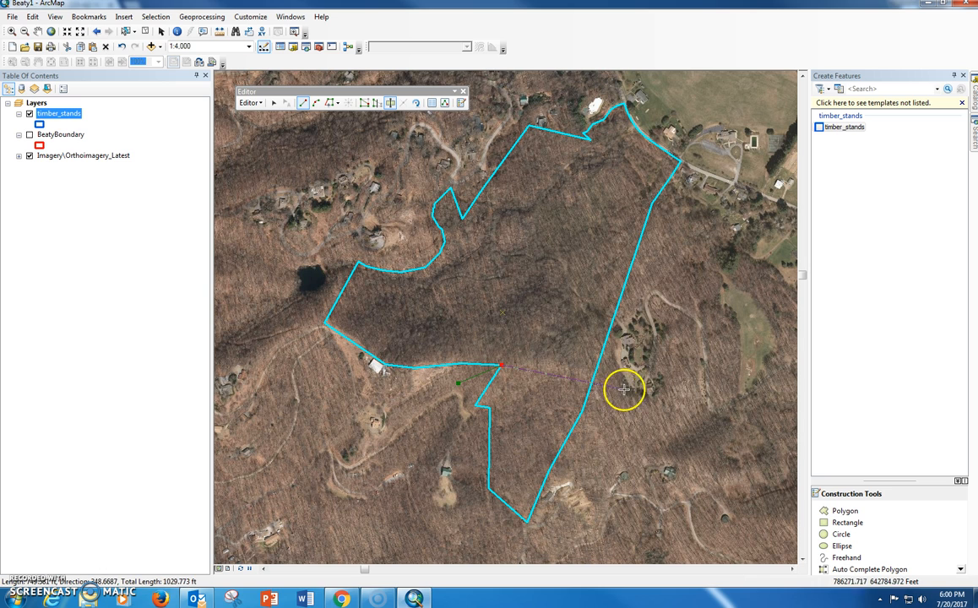
pyautogui.click(533, 372)
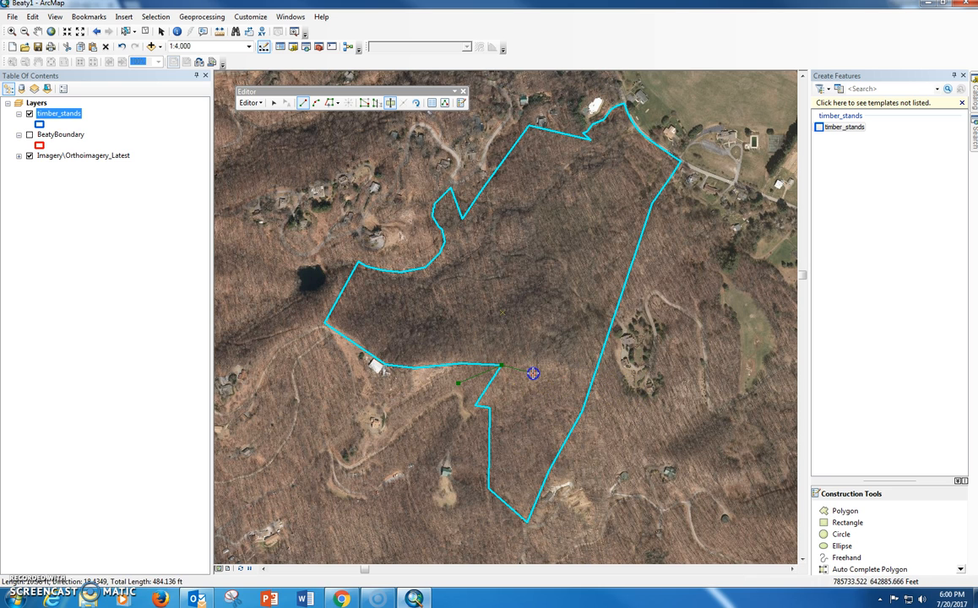
pyautogui.click(549, 367)
pyautogui.click(566, 368)
pyautogui.click(574, 381)
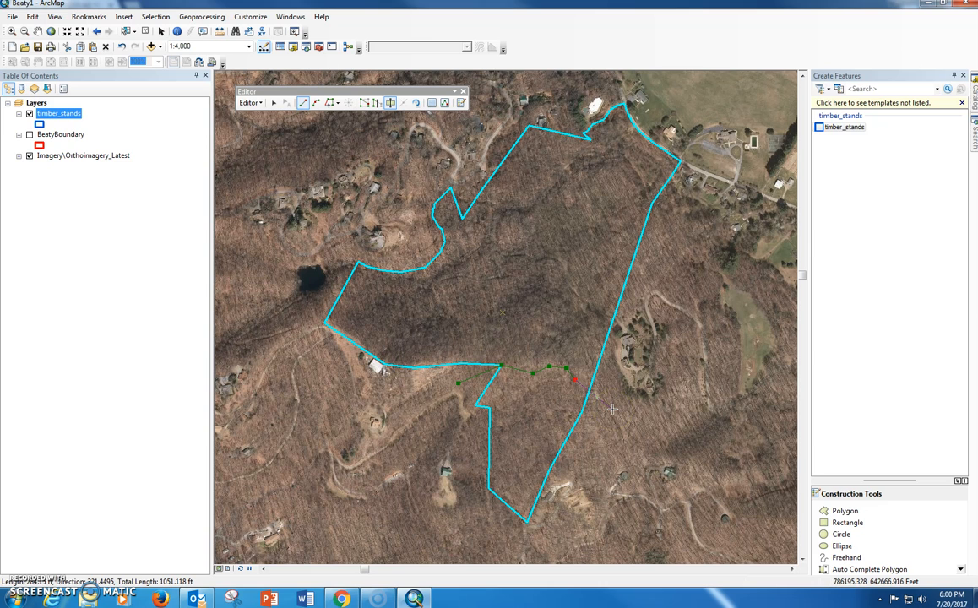
pyautogui.doubleClick(612, 410)
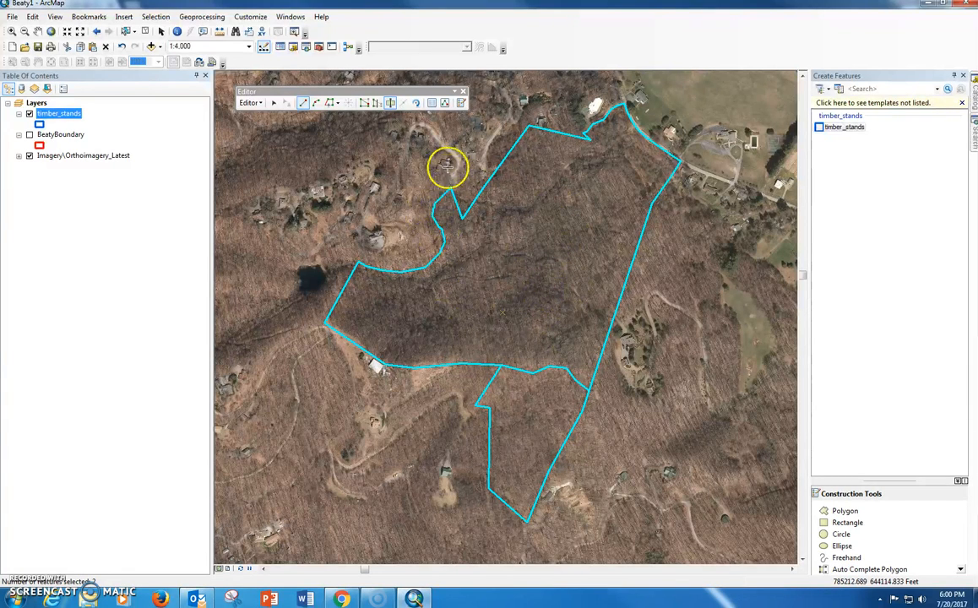
# Cut the remaining large polygon along a curving line from the notch in the northwestern boundary southeast across the eastern boundary
pyautogui.click(467, 184)
pyautogui.click(463, 219)
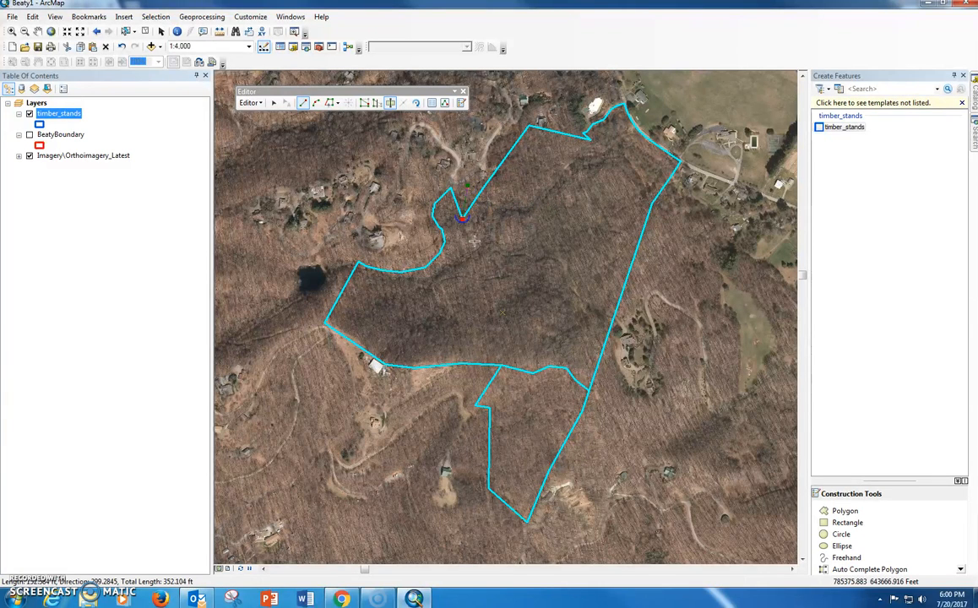
pyautogui.click(493, 246)
pyautogui.click(510, 252)
pyautogui.click(534, 255)
pyautogui.click(542, 257)
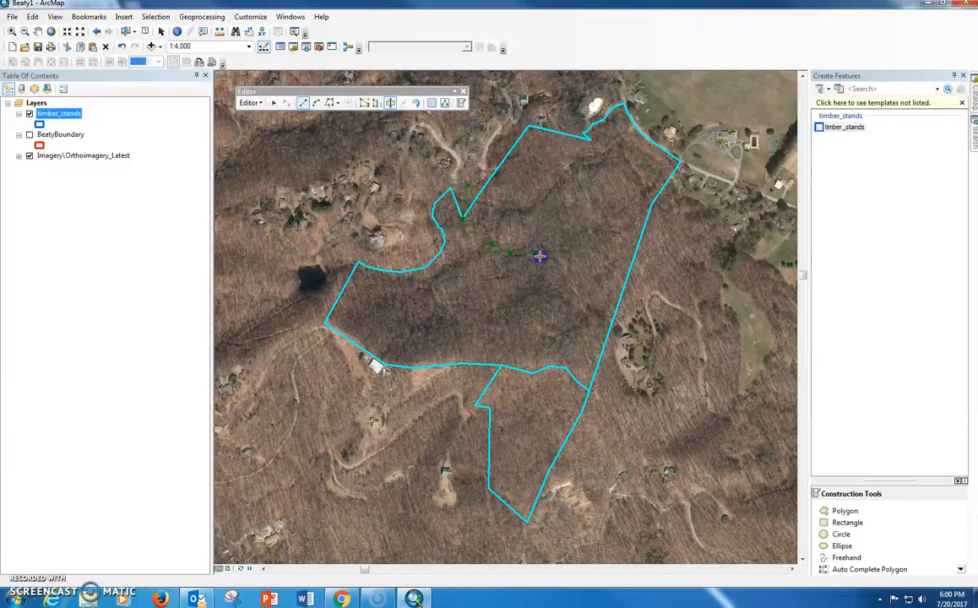
pyautogui.click(558, 256)
pyautogui.click(570, 267)
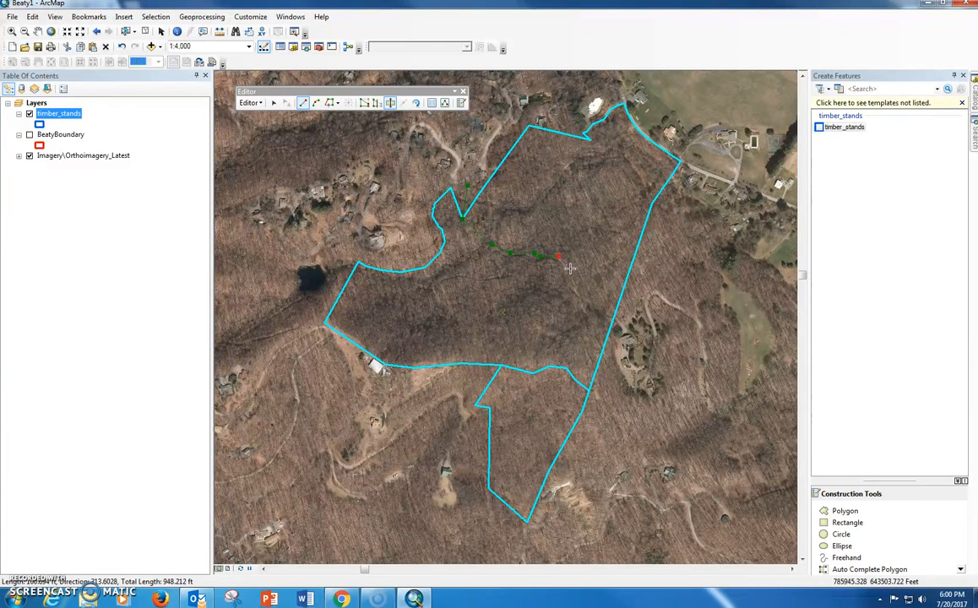
pyautogui.click(572, 281)
pyautogui.click(582, 295)
pyautogui.click(601, 306)
pyautogui.doubleClick(640, 329)
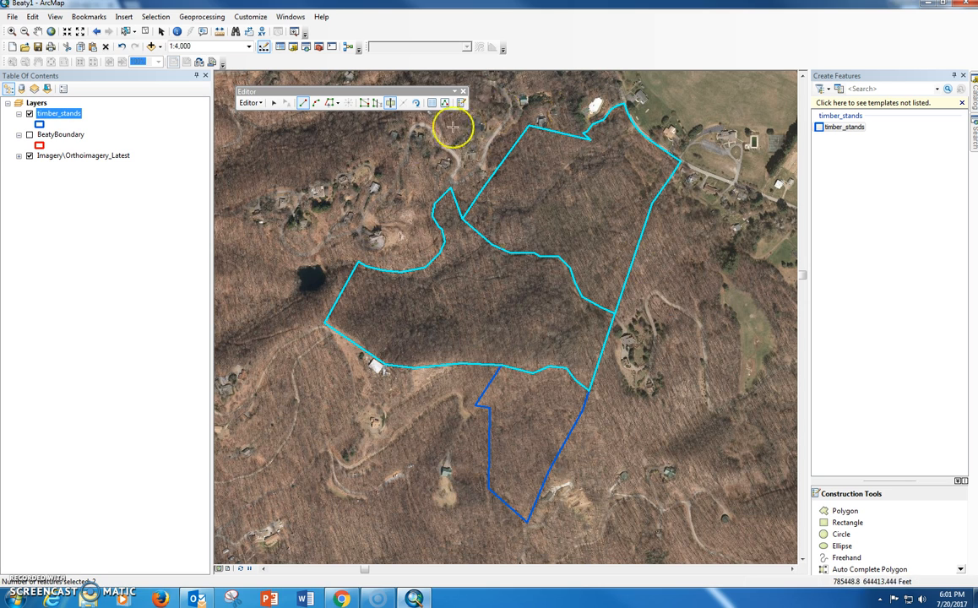
# Stop the edit session and save the polygon edits
pyautogui.click(249, 109)
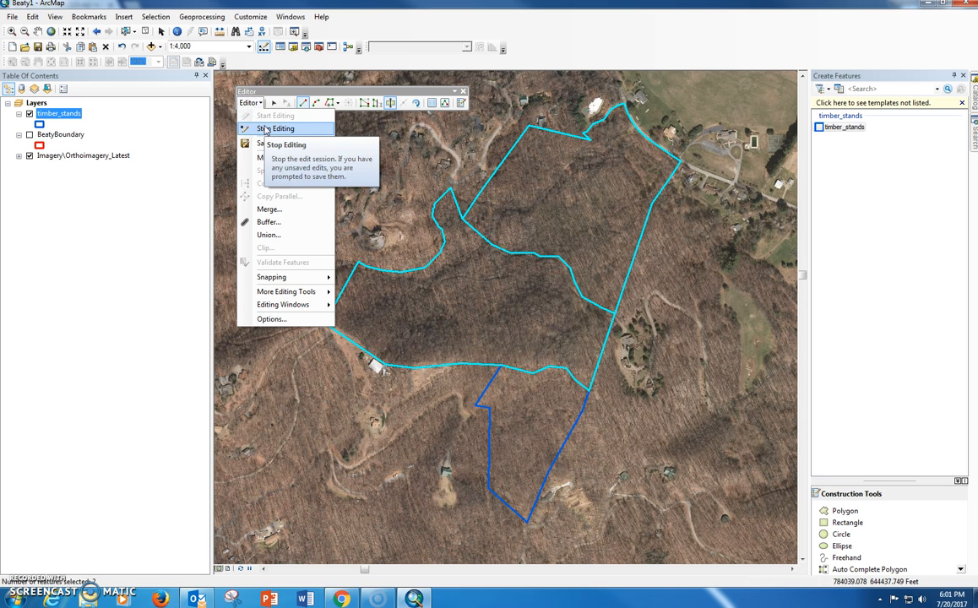
pyautogui.click(264, 128)
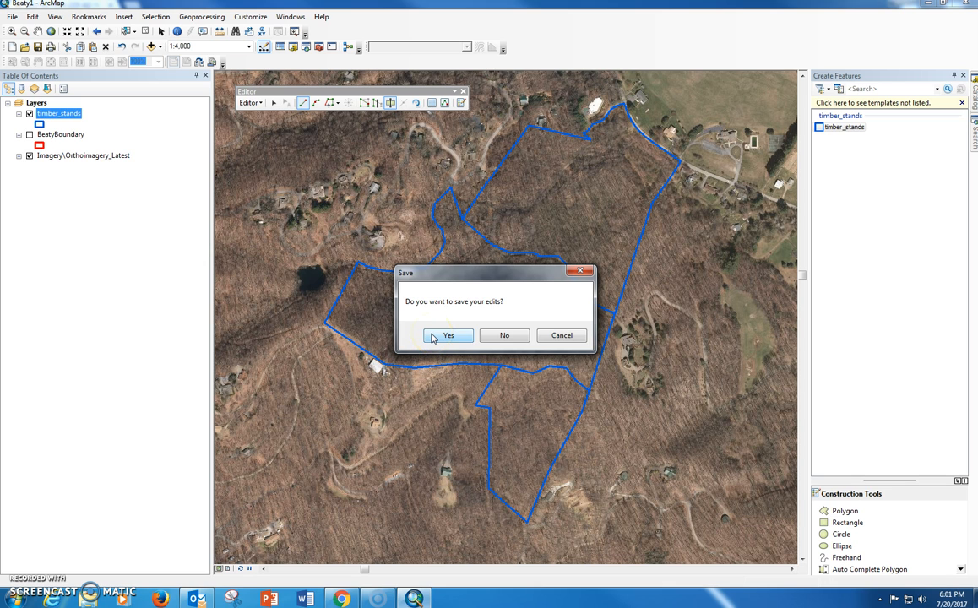
pyautogui.click(447, 335)
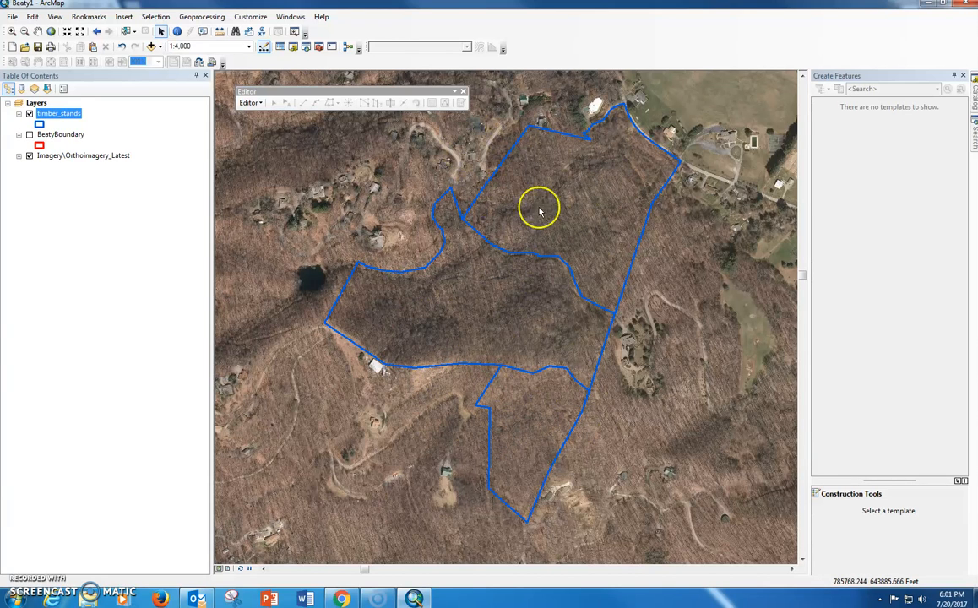
# Open the timber_stands attribute table and place its window over the map's upper part
pyautogui.rightClick(59, 119)
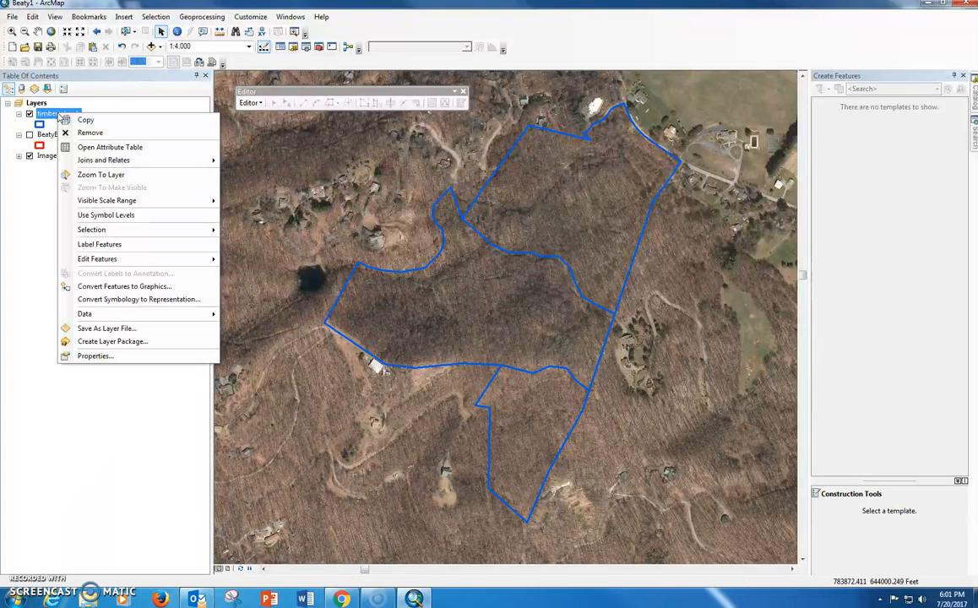
pyautogui.click(101, 147)
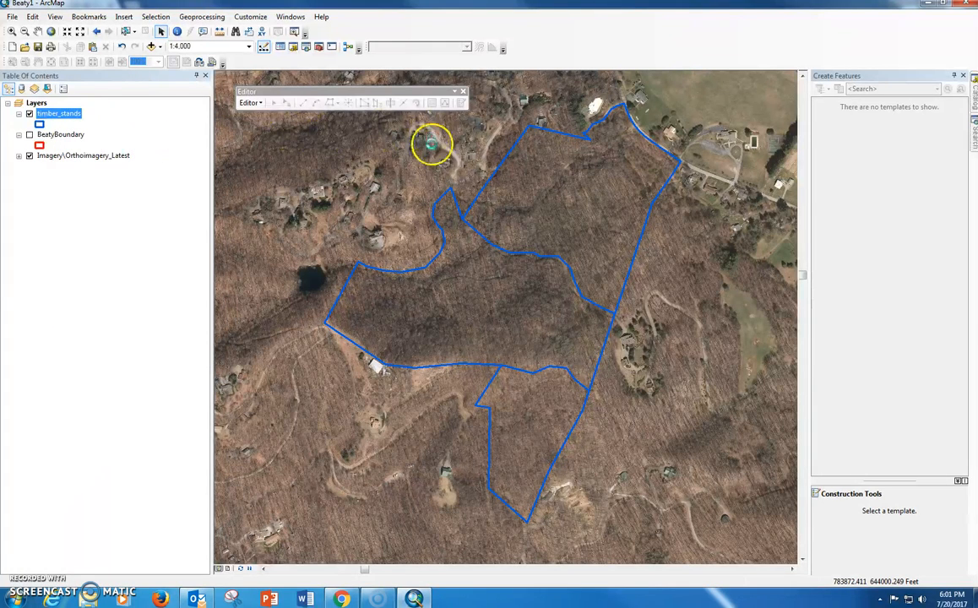
pyautogui.moveTo(718, 101); pyautogui.dragTo(388, 128)
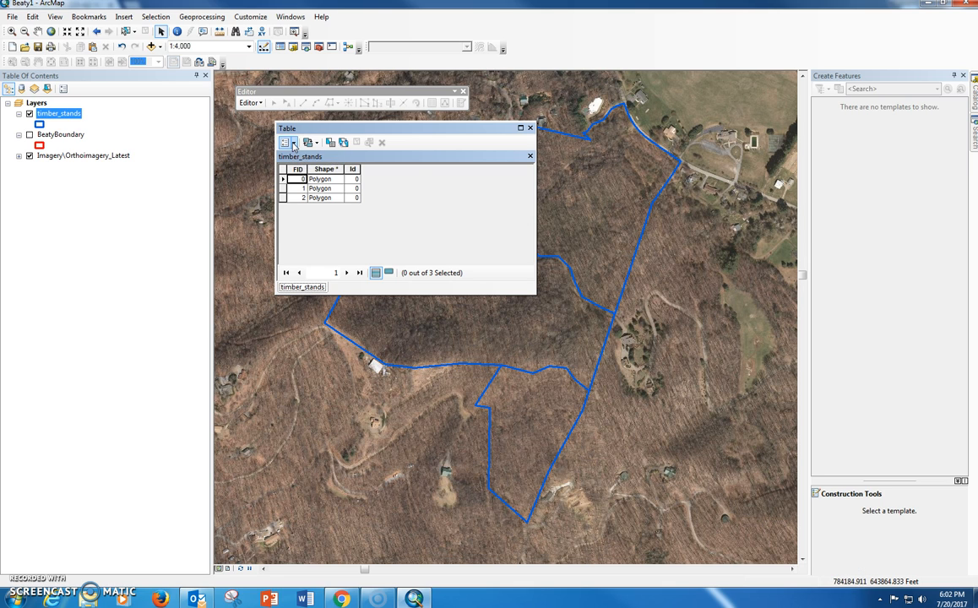
# Add a text field named Timber type with length 50 to the timber_stands table, accepting the automatic rename to Timber_typ
pyautogui.click(293, 144)
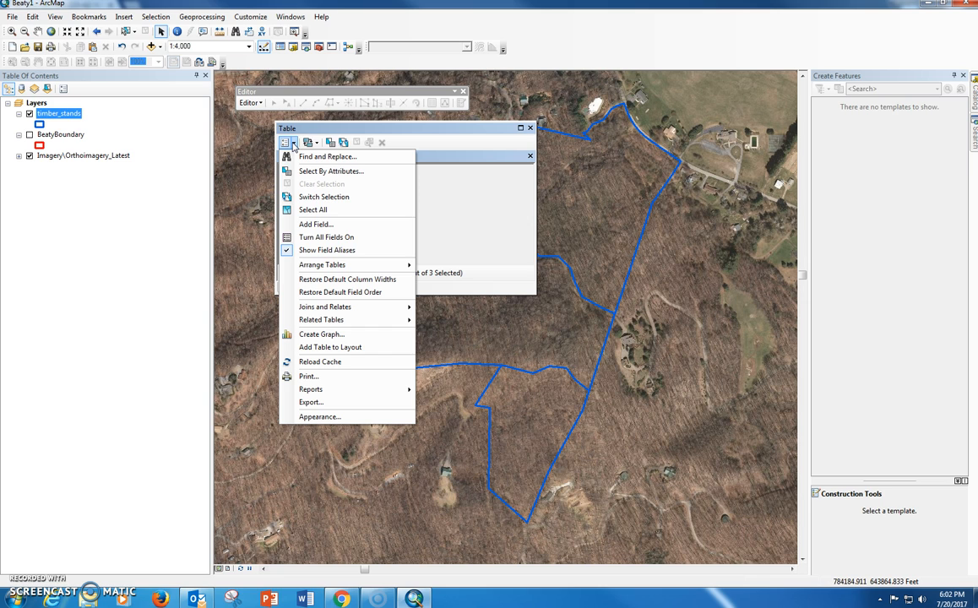
pyautogui.click(296, 146)
pyautogui.click(312, 225)
pyautogui.click(521, 228)
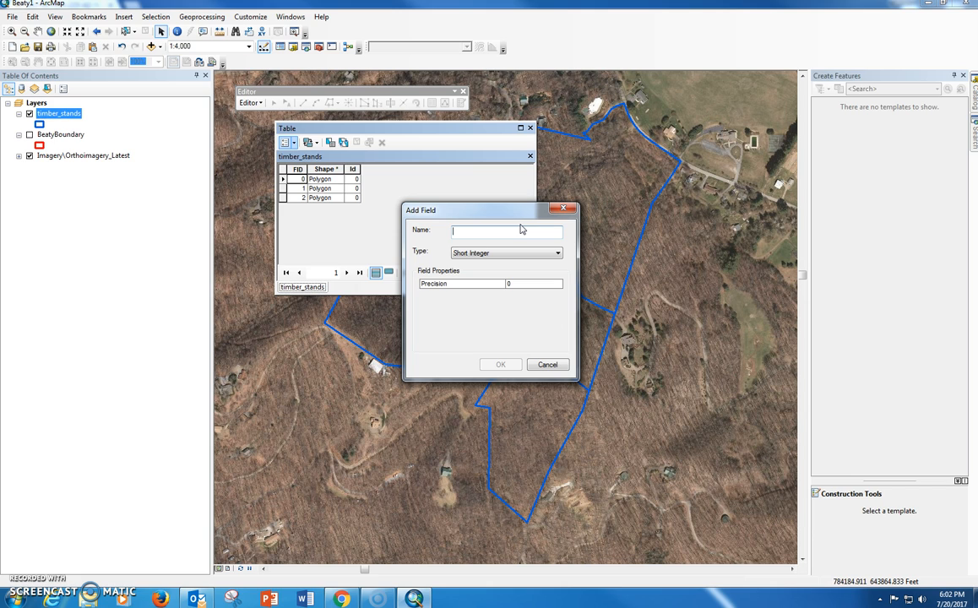
pyautogui.write('Timber type')
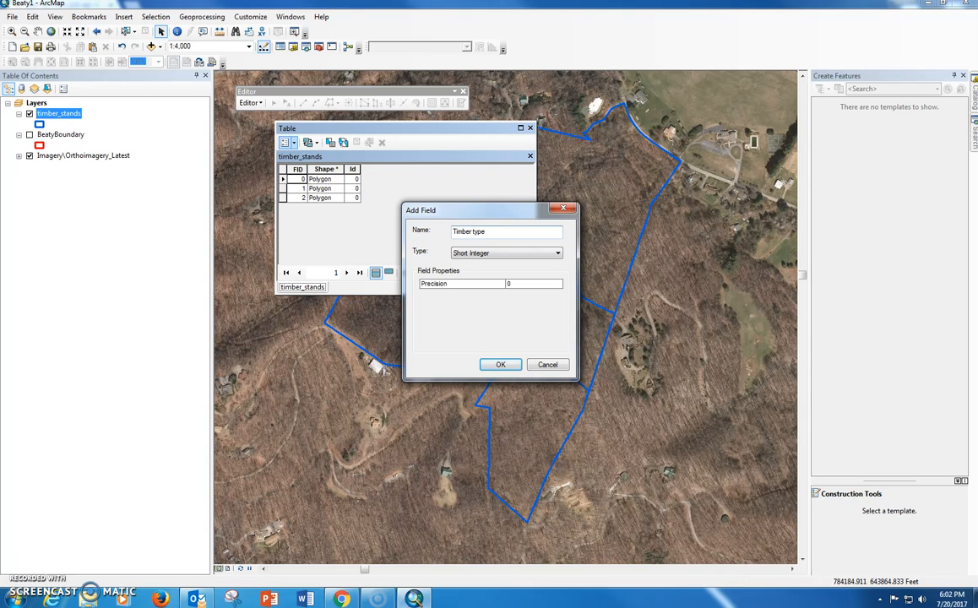
pyautogui.click(556, 234)
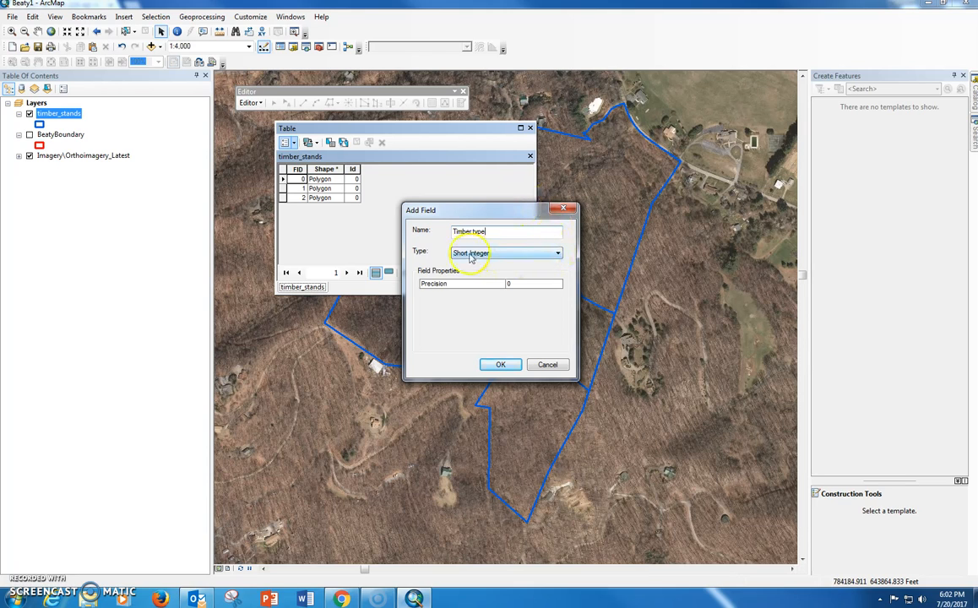
pyautogui.click(535, 256)
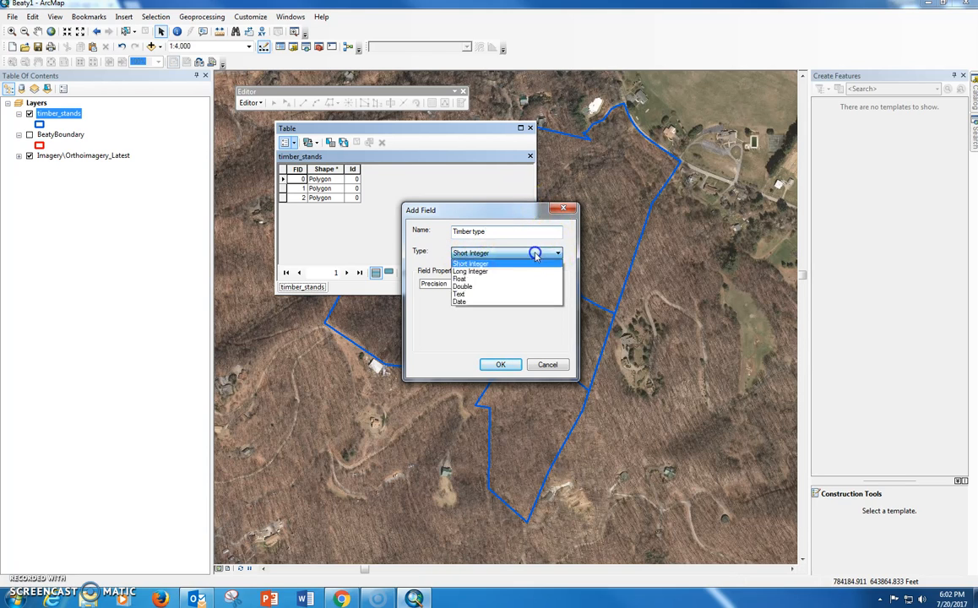
pyautogui.click(467, 300)
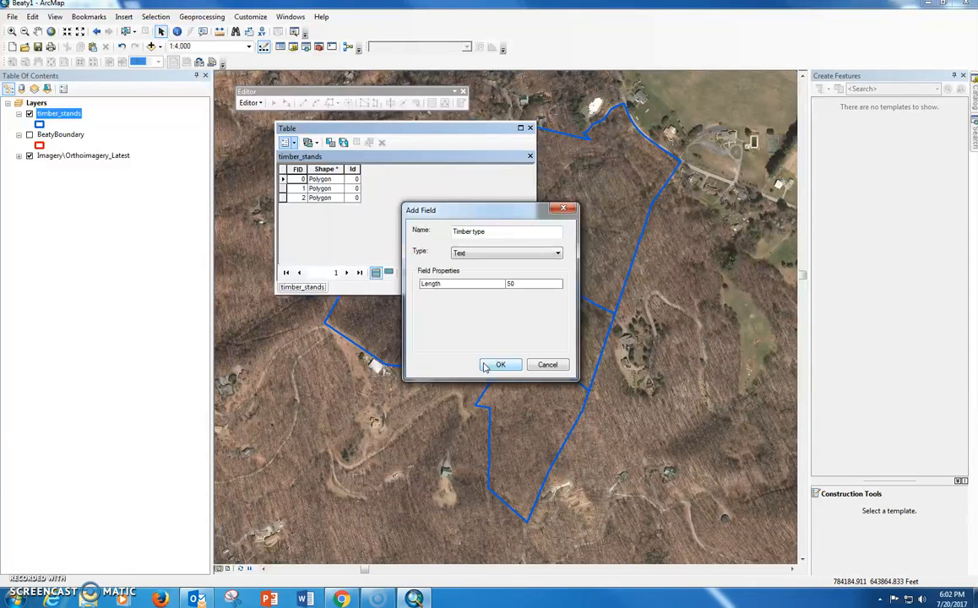
pyautogui.click(498, 365)
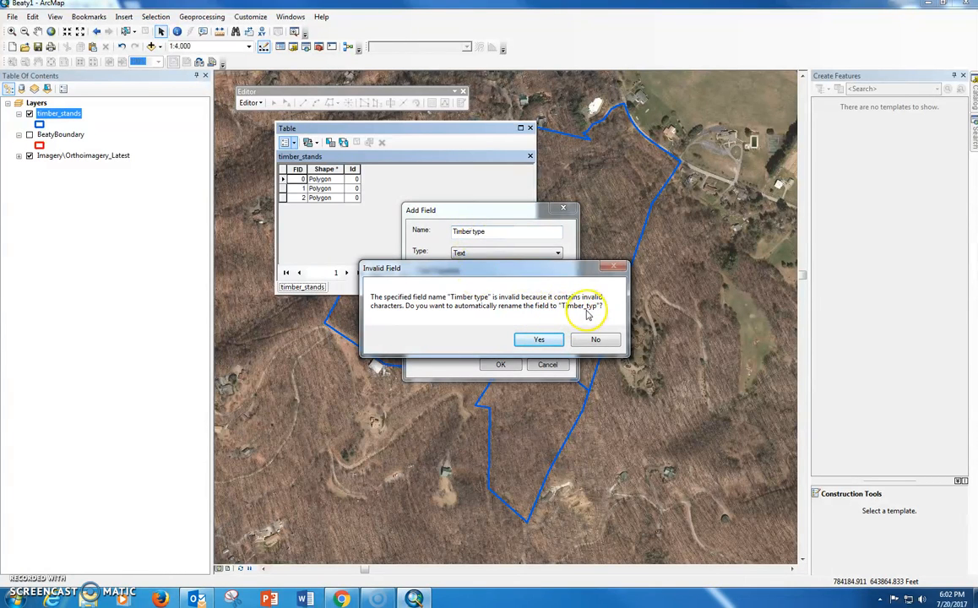
pyautogui.click(541, 340)
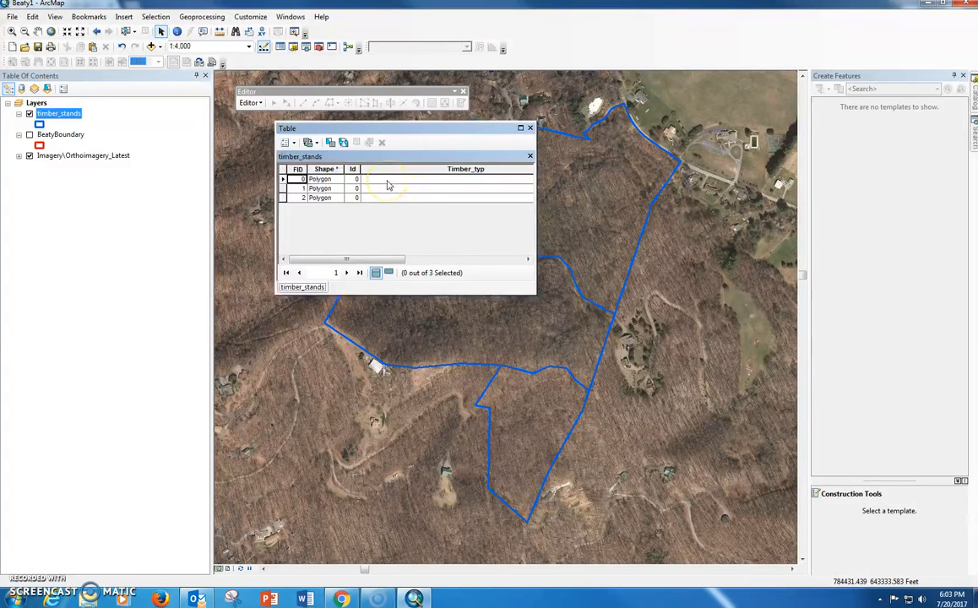
# Widen the timber_stands table window and add a Short Integer field named Acres with precision 0
pyautogui.moveTo(385, 127); pyautogui.dragTo(281, 92)
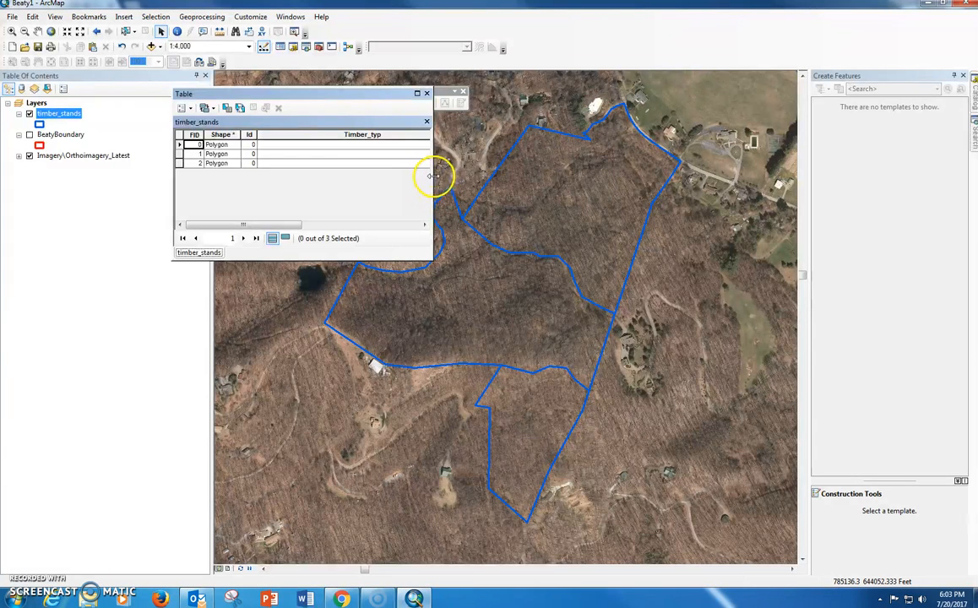
pyautogui.moveTo(432, 179); pyautogui.dragTo(517, 176)
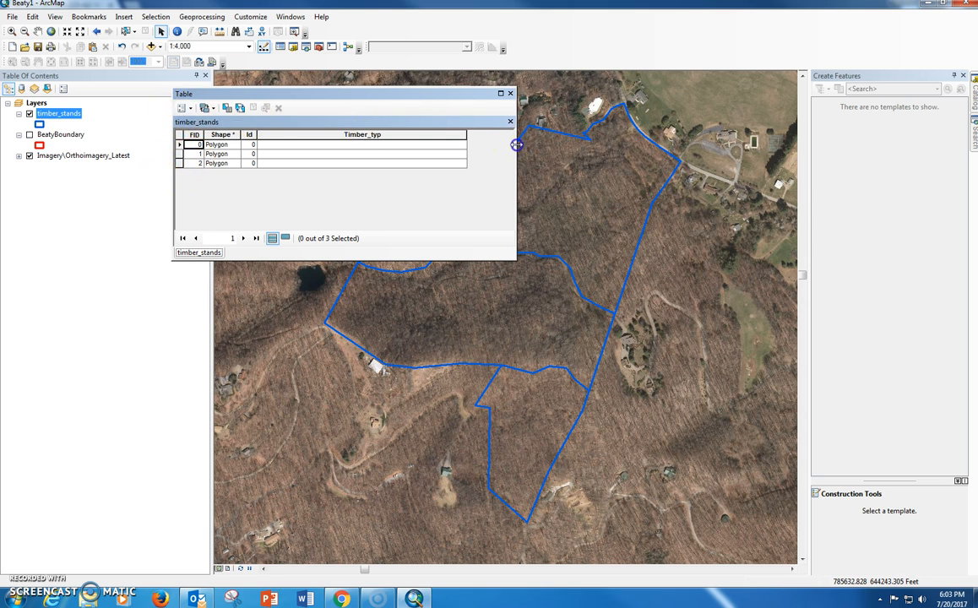
pyautogui.moveTo(514, 148); pyautogui.dragTo(574, 145)
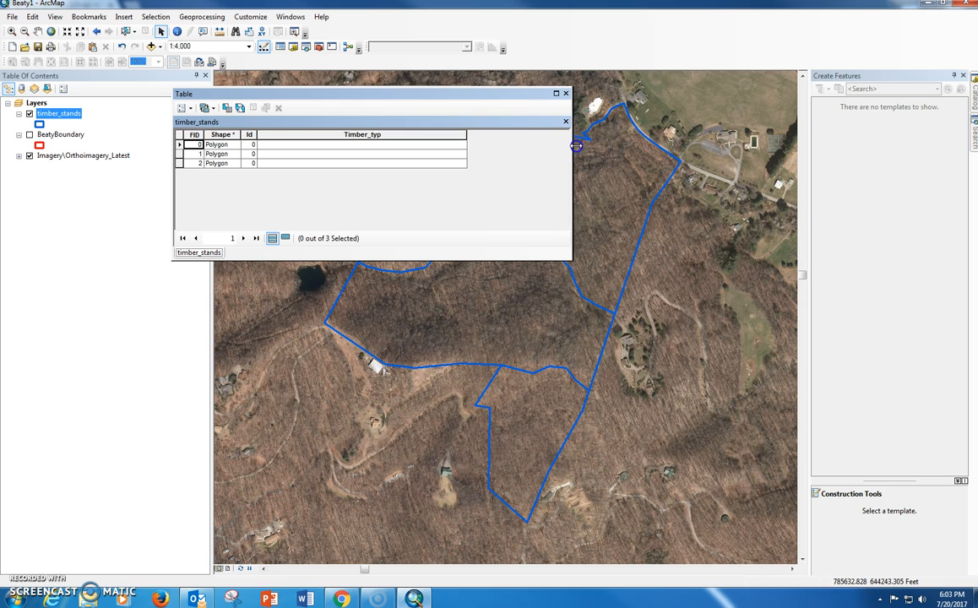
pyautogui.click(192, 108)
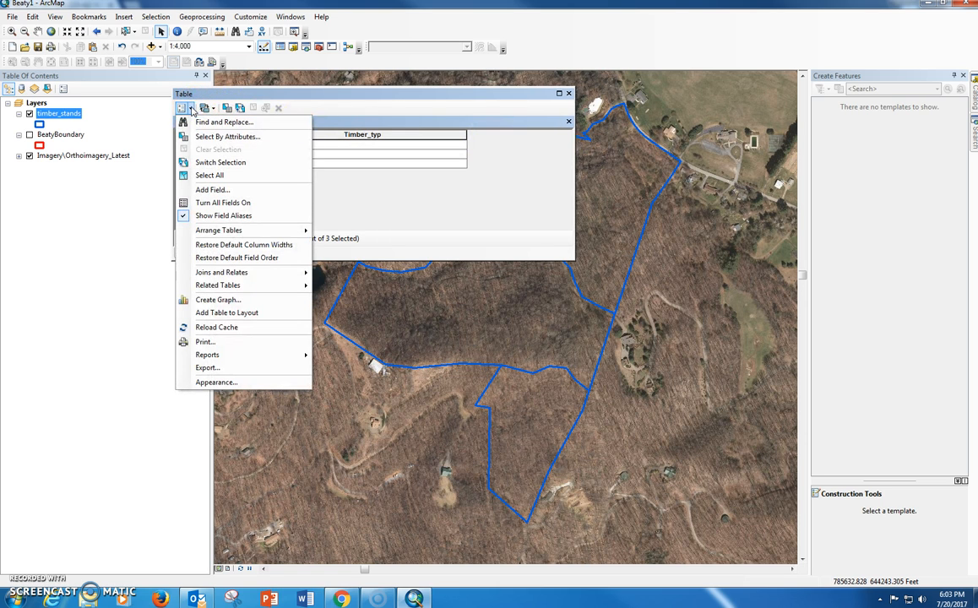
pyautogui.click(211, 189)
pyautogui.write('Acres')
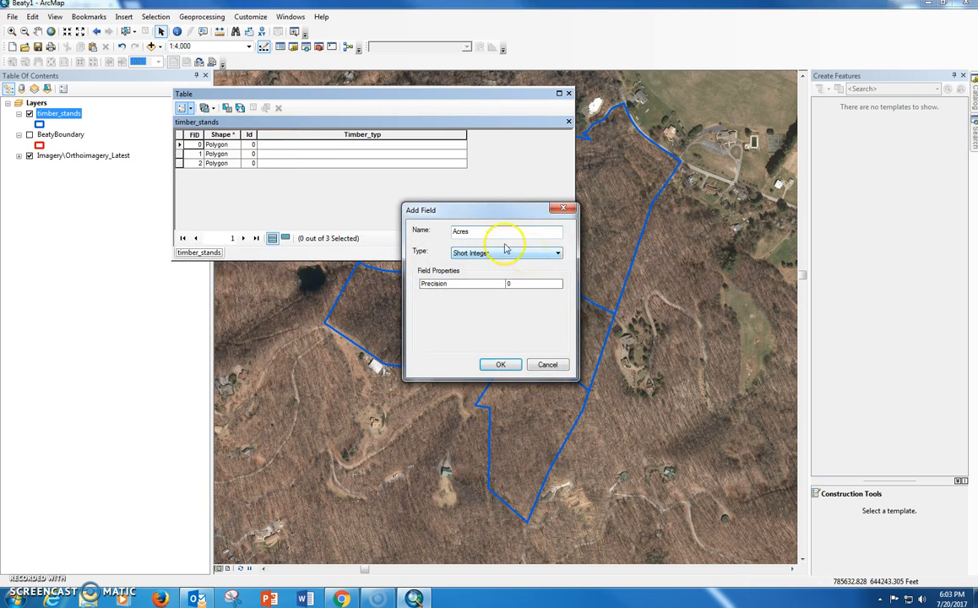
pyautogui.click(532, 253)
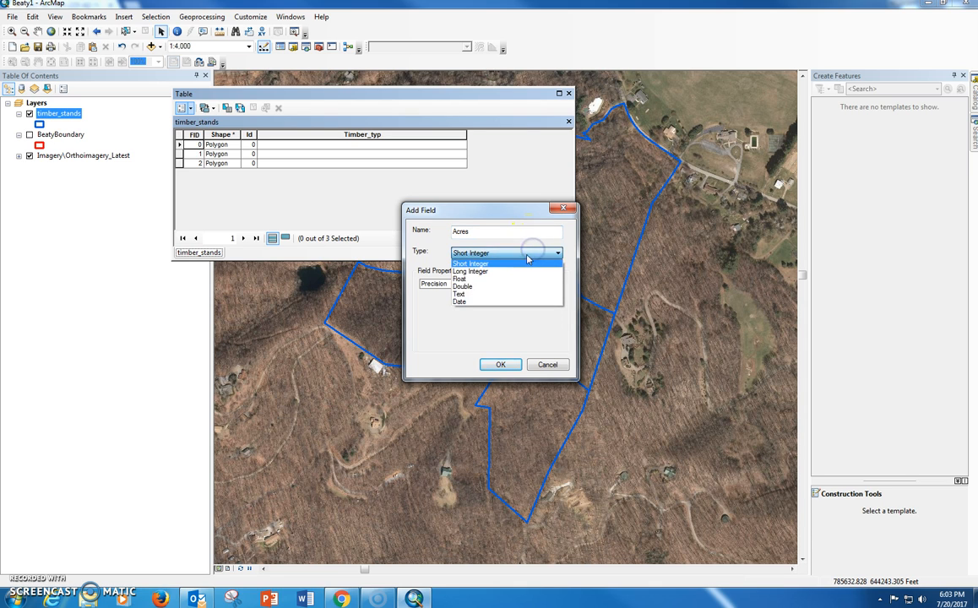
pyautogui.click(525, 263)
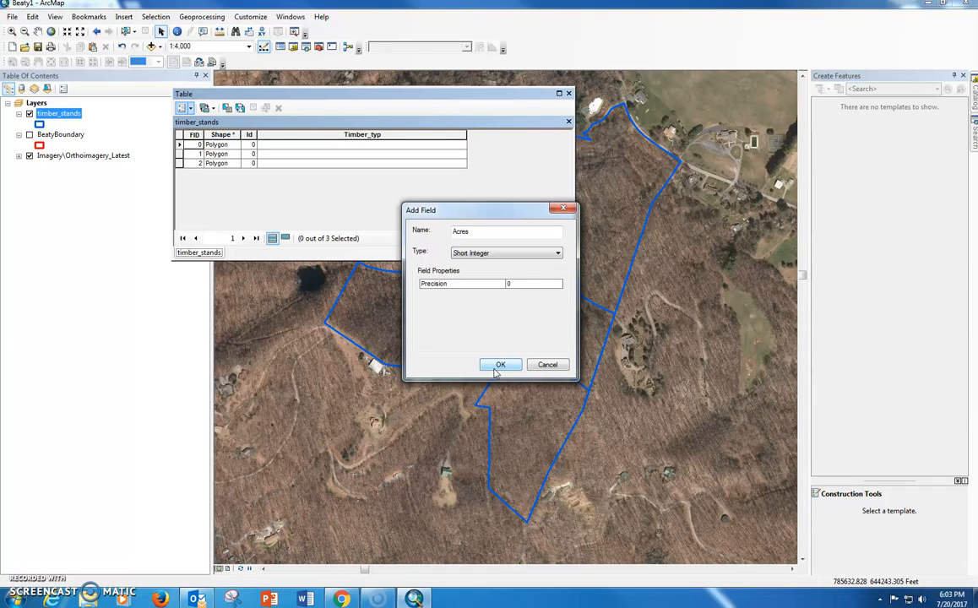
pyautogui.click(498, 365)
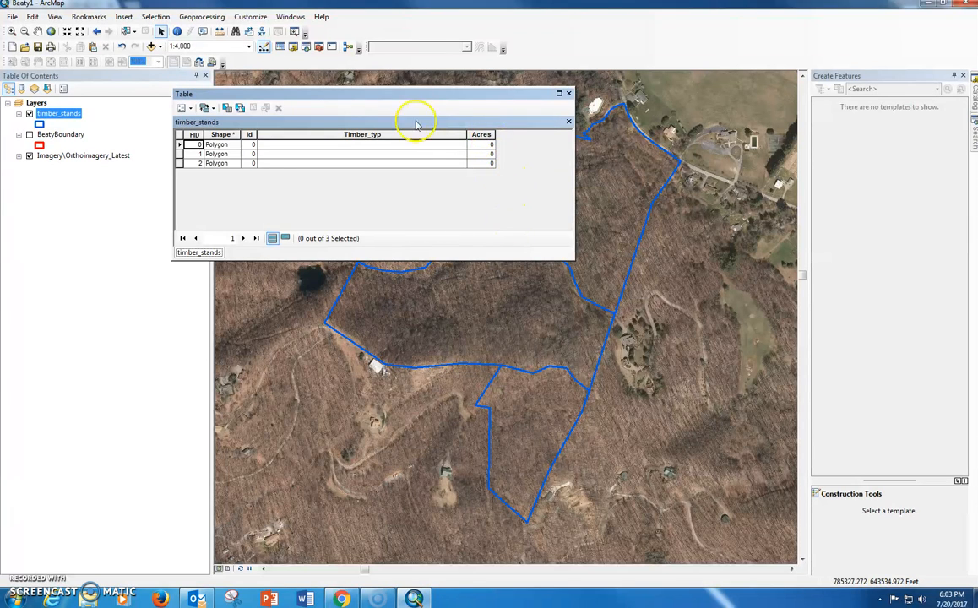
# Move the attribute table clear of the Editor toolbar and start an edit session on the shapefile workspace, continuing past the spatial reference warnings
pyautogui.moveTo(430, 92); pyautogui.dragTo(340, 38)
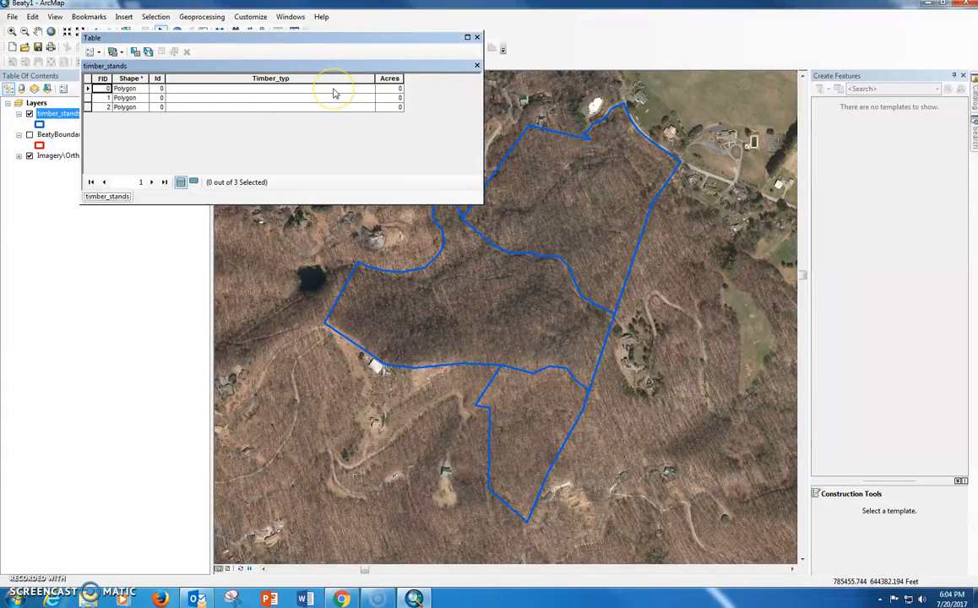
pyautogui.moveTo(327, 36); pyautogui.dragTo(325, 174)
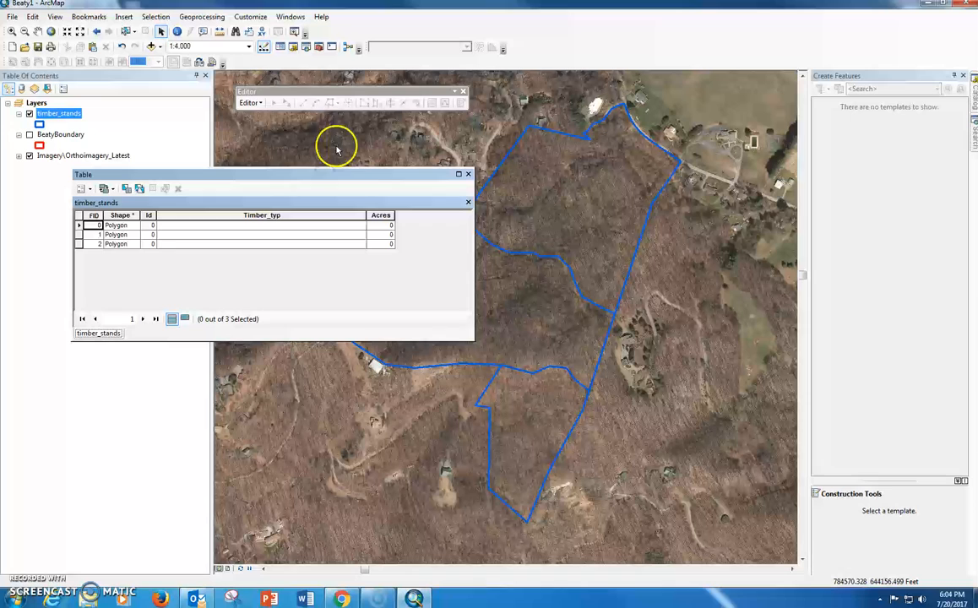
pyautogui.click(246, 103)
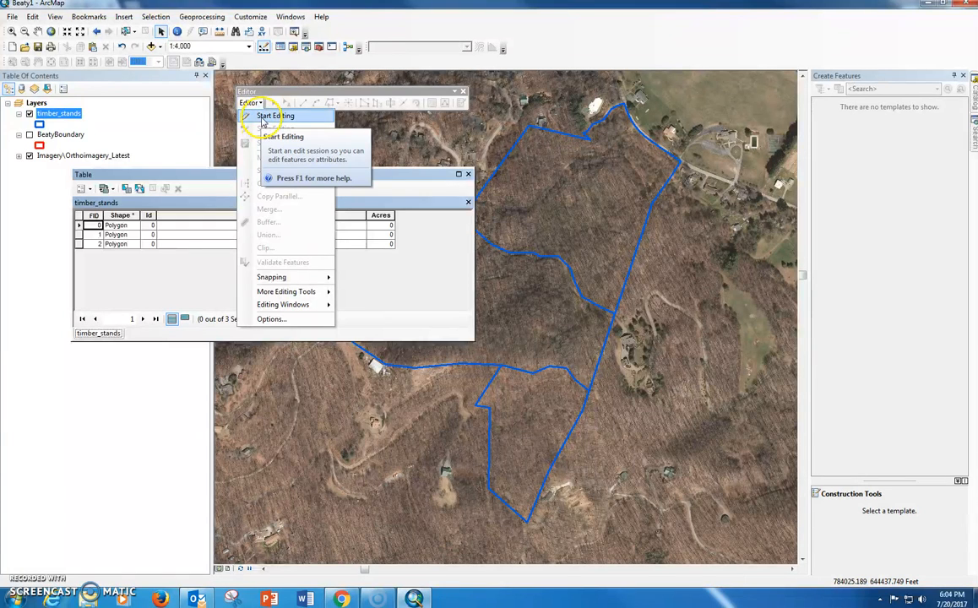
pyautogui.click(262, 118)
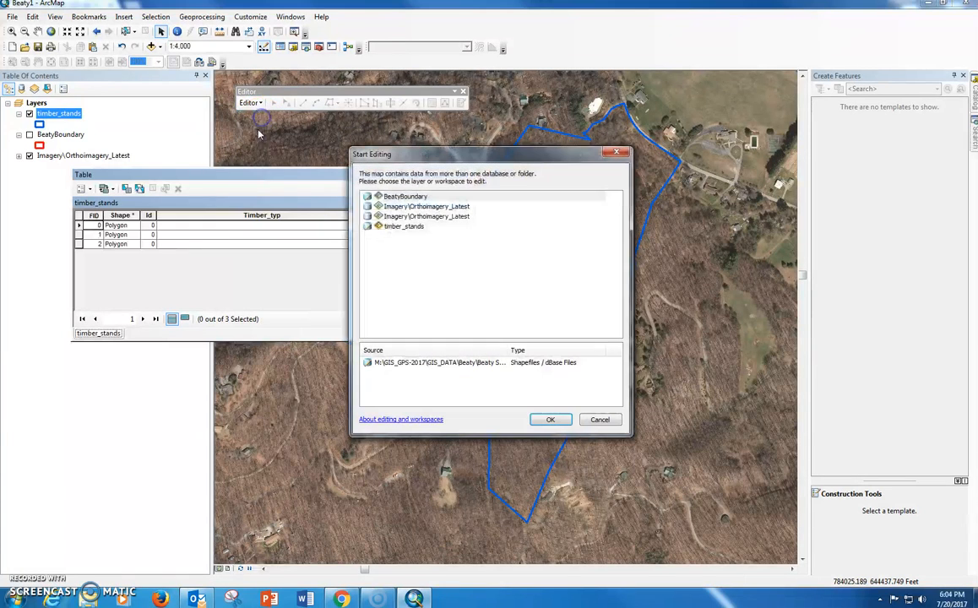
pyautogui.click(551, 421)
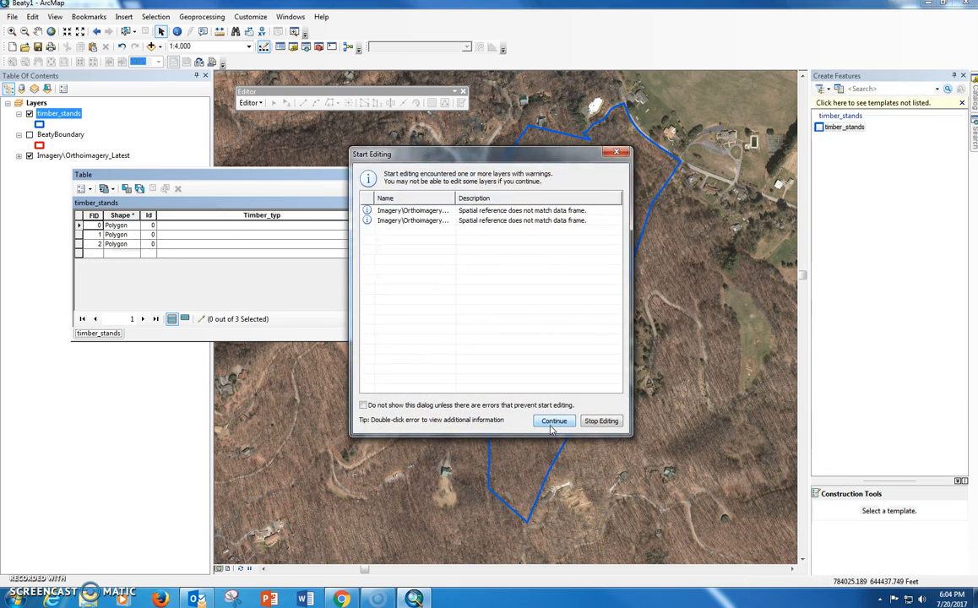
pyautogui.click(553, 422)
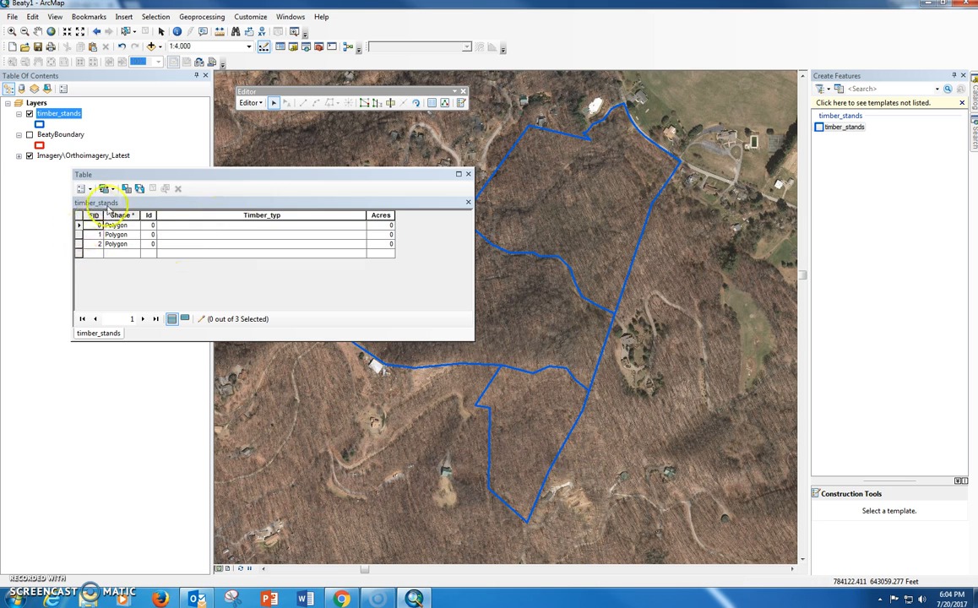
# Select the middle stand's record (FID 0) in the attribute table and set its Timber_typ to Young YP
pyautogui.moveTo(113, 176); pyautogui.dragTo(91, 123)
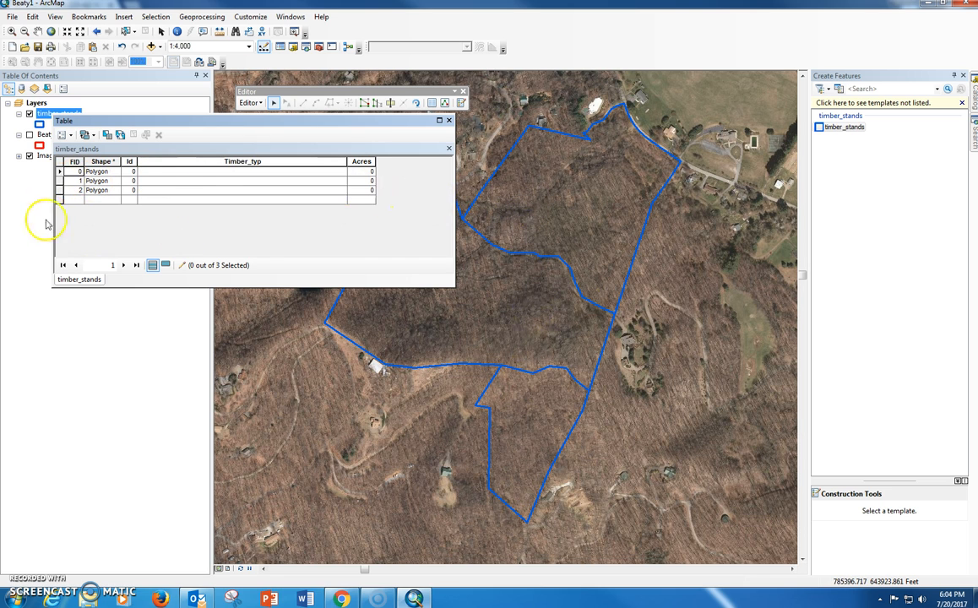
pyautogui.click(59, 181)
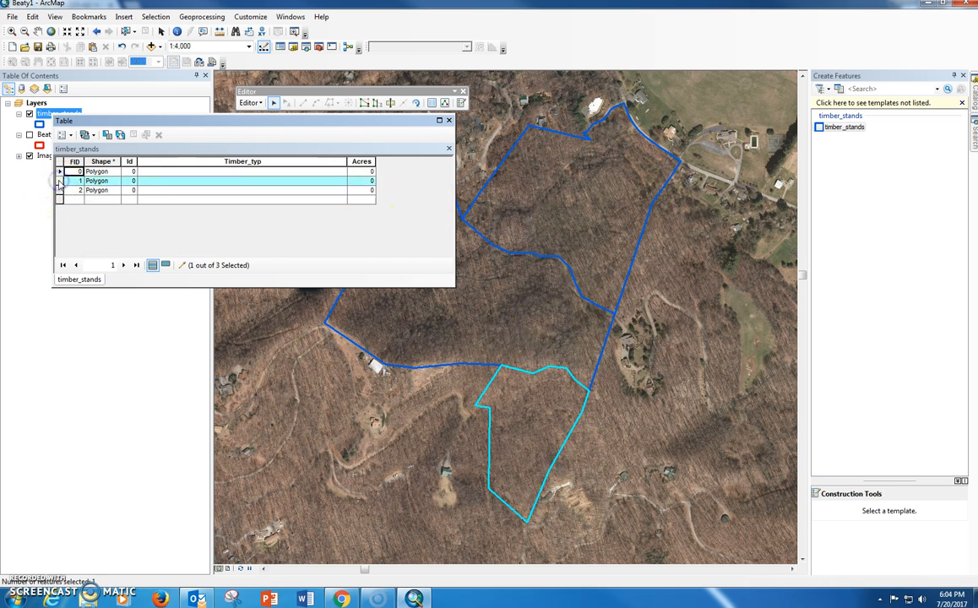
pyautogui.click(59, 171)
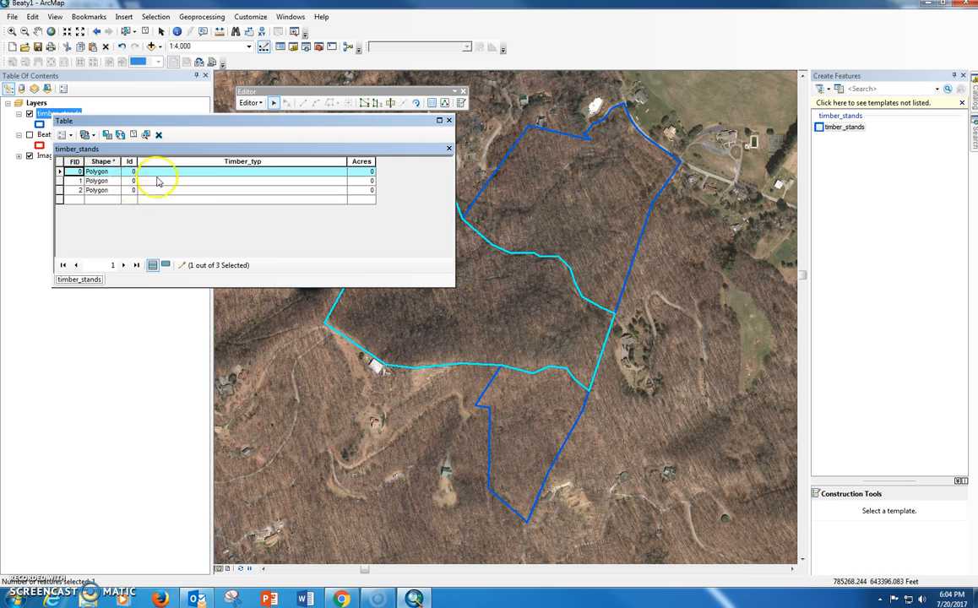
pyautogui.click(158, 172)
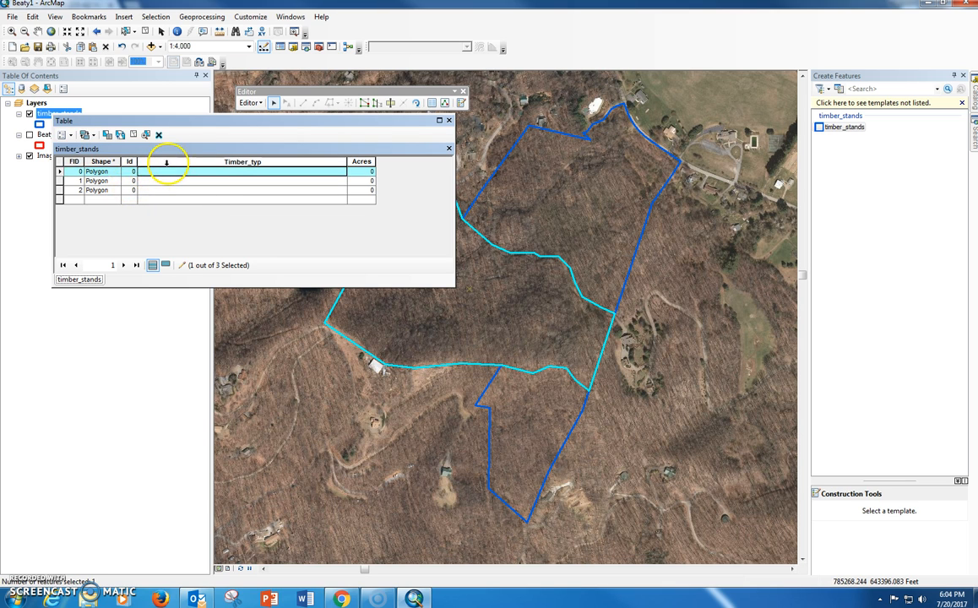
pyautogui.write('Young YP')
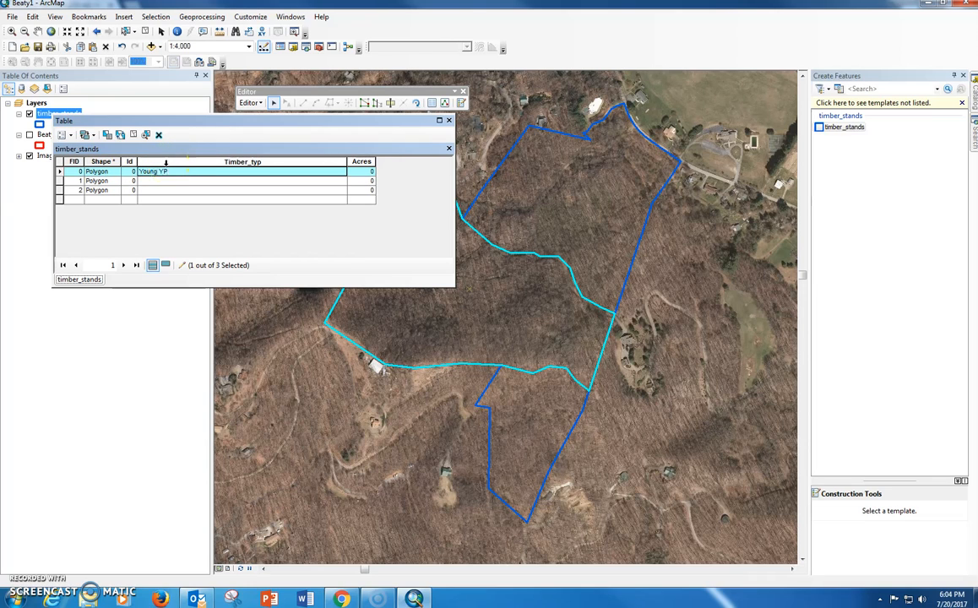
# Select the southern stand's record (FID 1) and set its Timber_typ to Mature OH
pyautogui.click(59, 181)
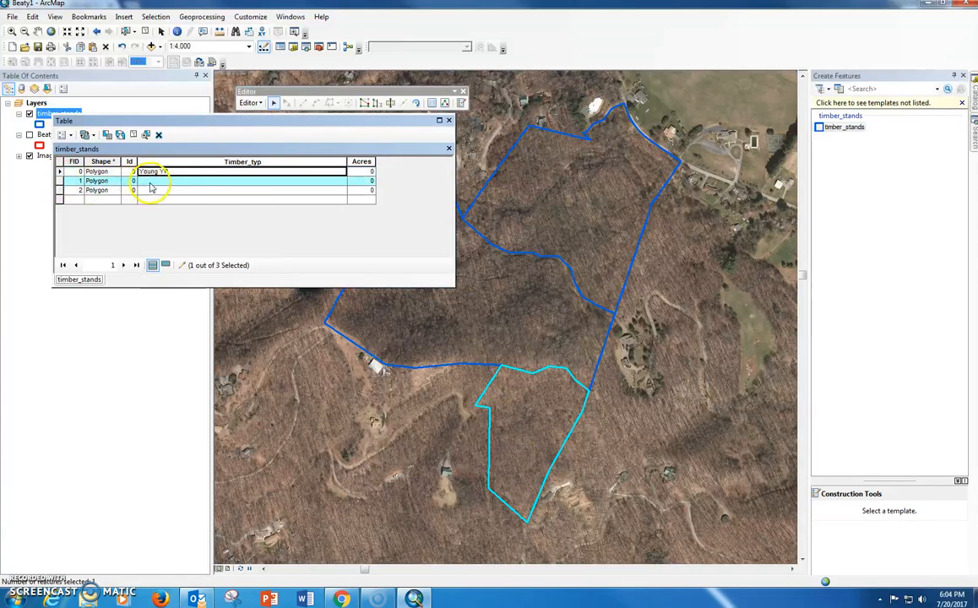
pyautogui.click(156, 181)
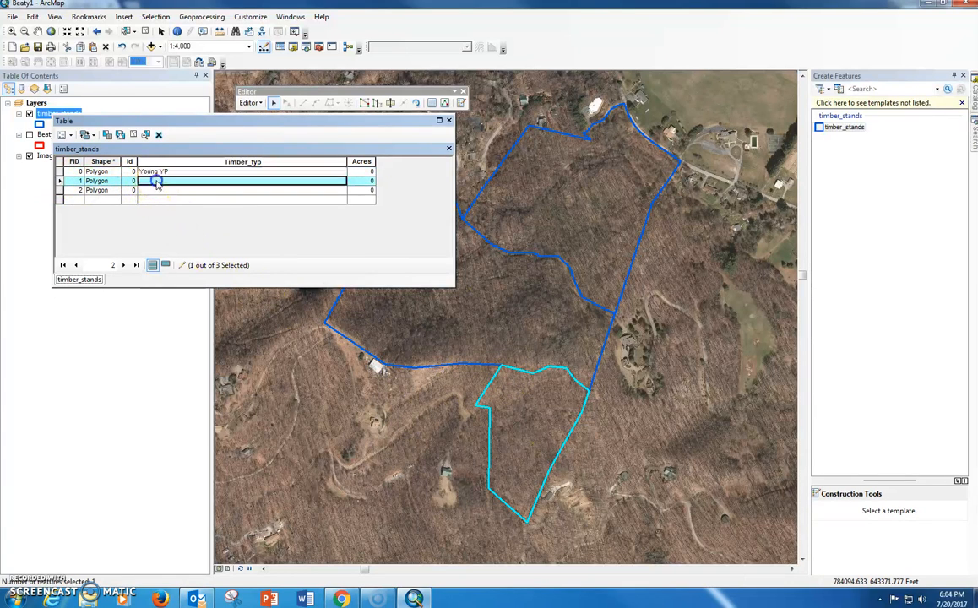
pyautogui.write('Mature OH')
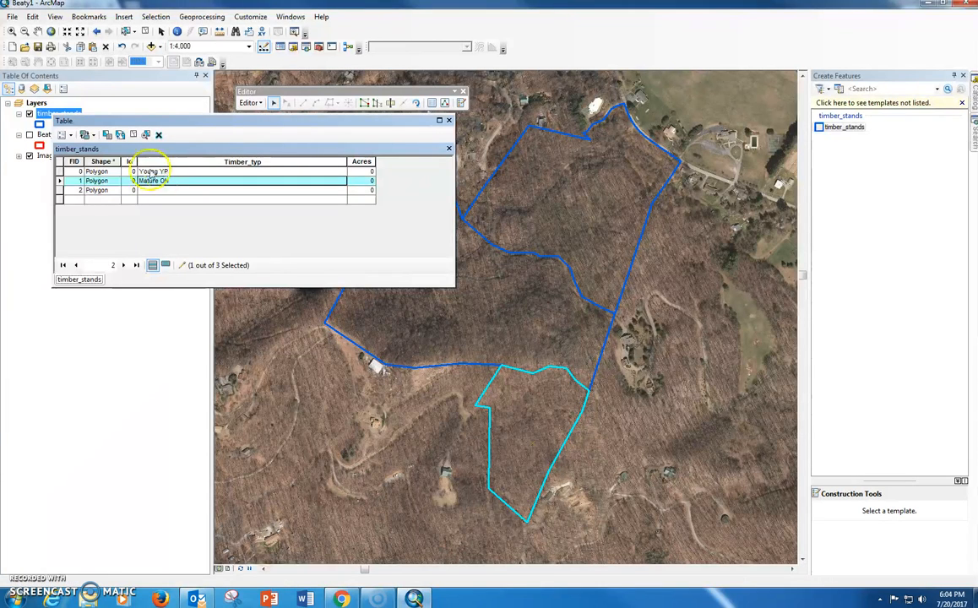
# Set the Timber_typ of the northern stand's record (FID 2) to Mature YP and clear the record selection
pyautogui.click(59, 190)
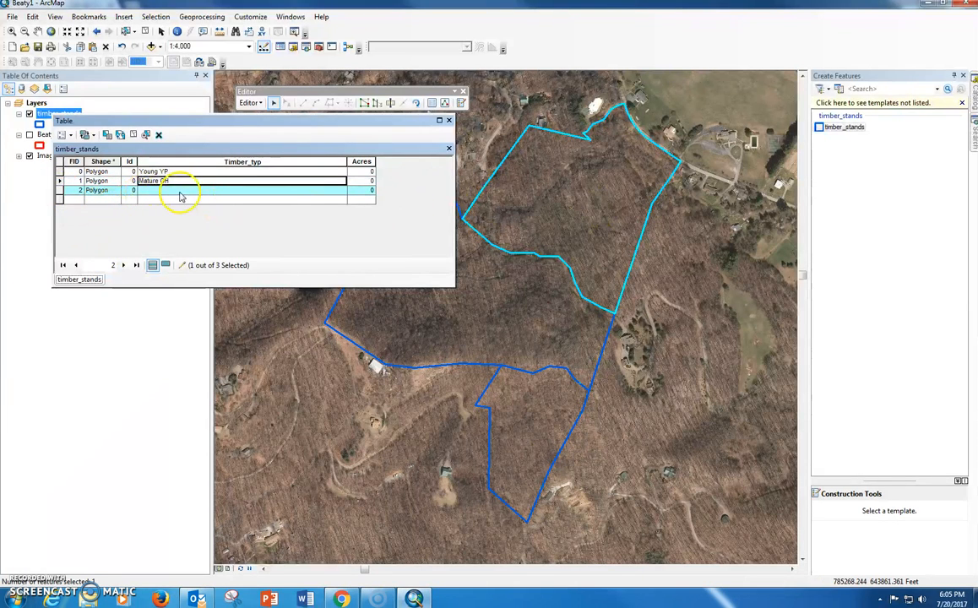
pyautogui.click(180, 193)
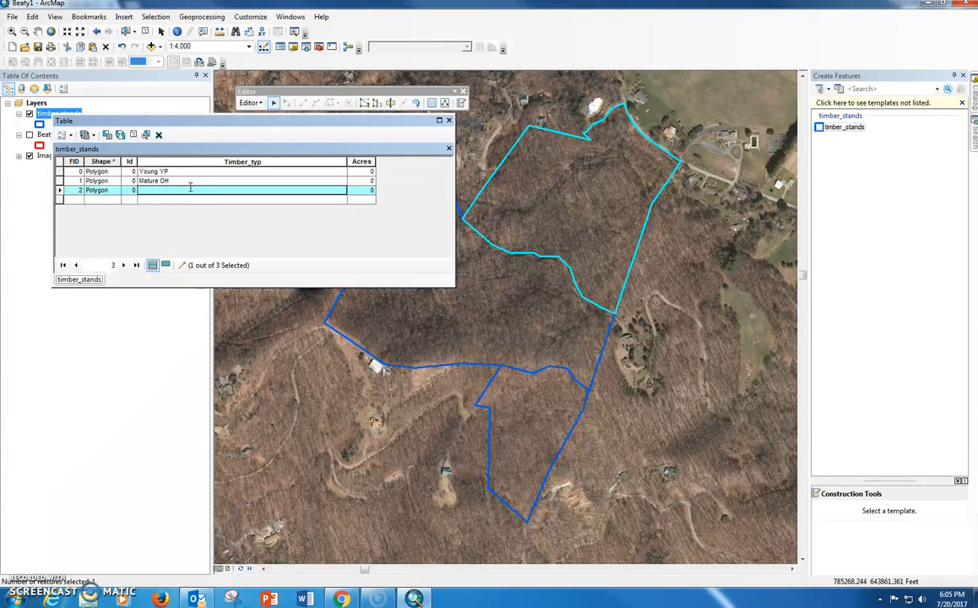
pyautogui.write('Mature YP')
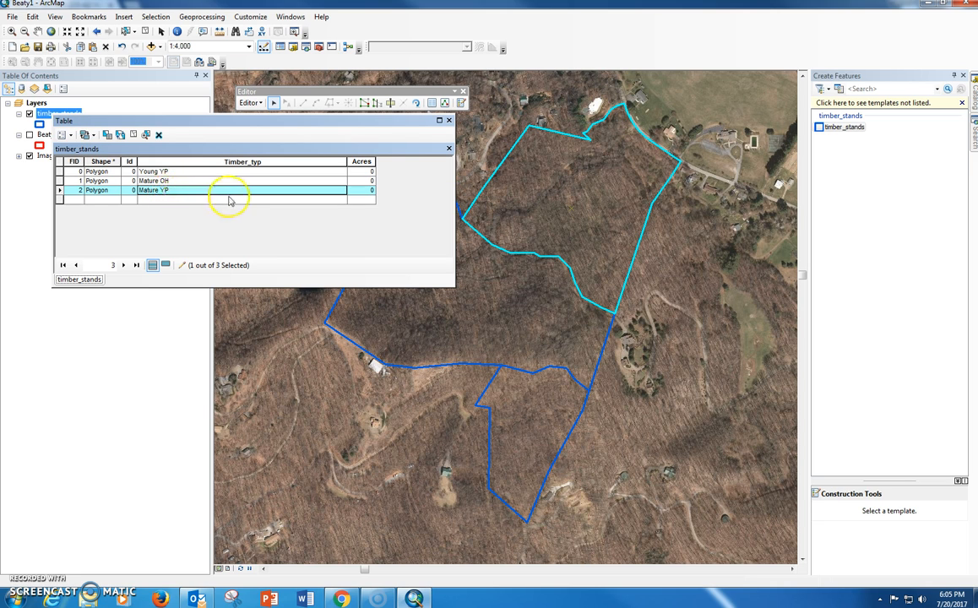
pyautogui.click(370, 191)
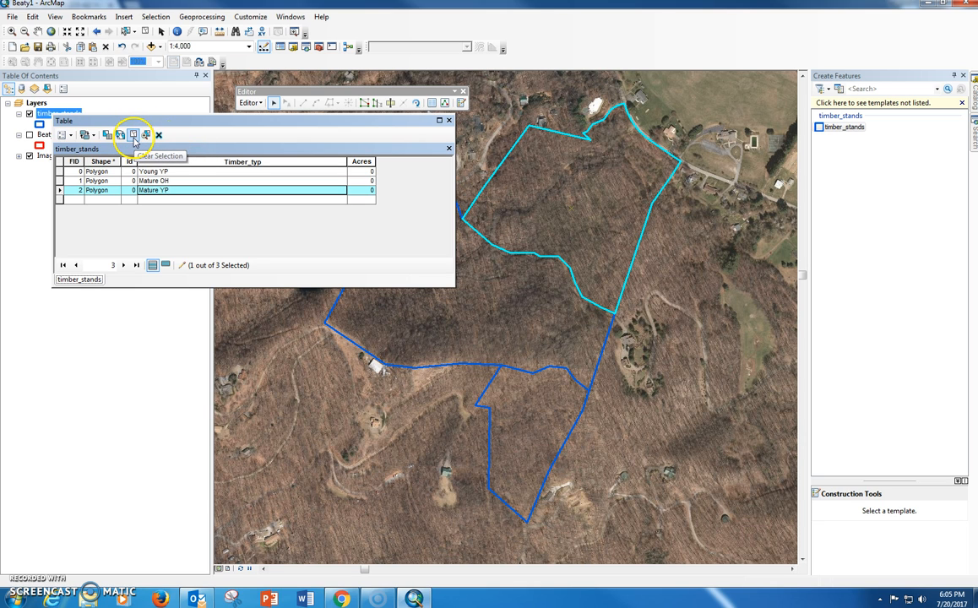
pyautogui.click(134, 137)
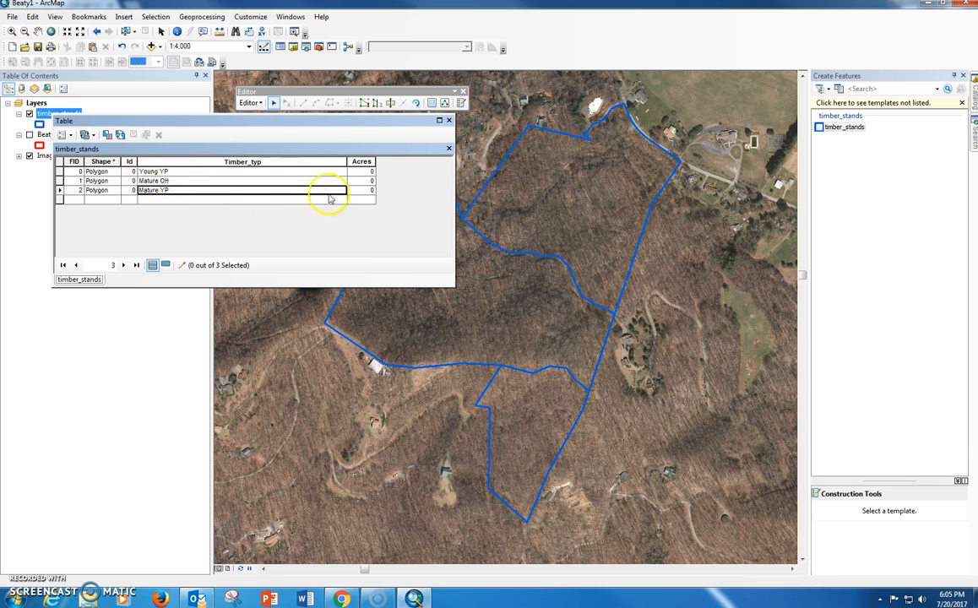
# Fill the Acres field for all stands by calculating the geometry's Area in Acres US, using the data source's coordinate system
pyautogui.rightClick(365, 160)
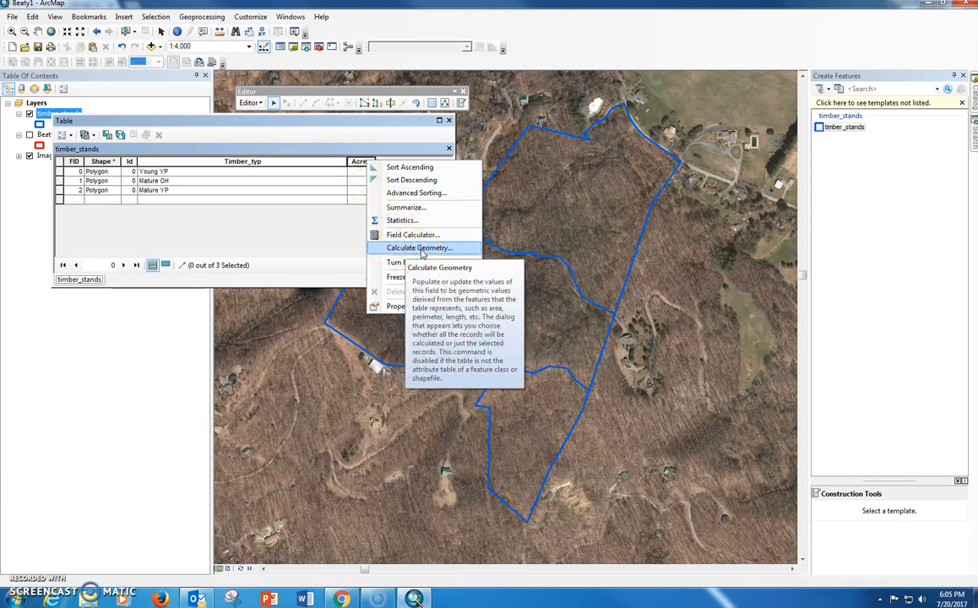
pyautogui.click(421, 250)
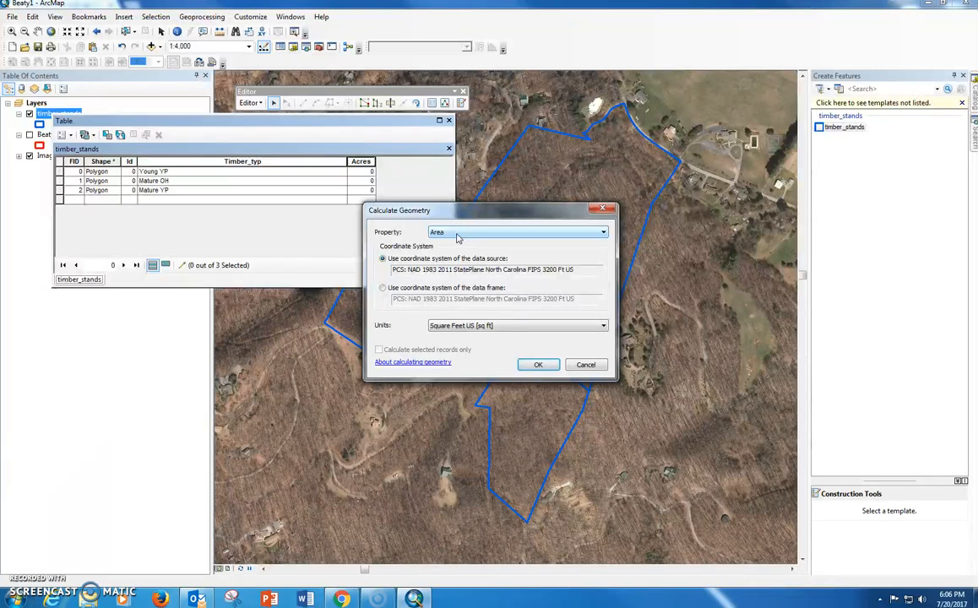
pyautogui.click(457, 234)
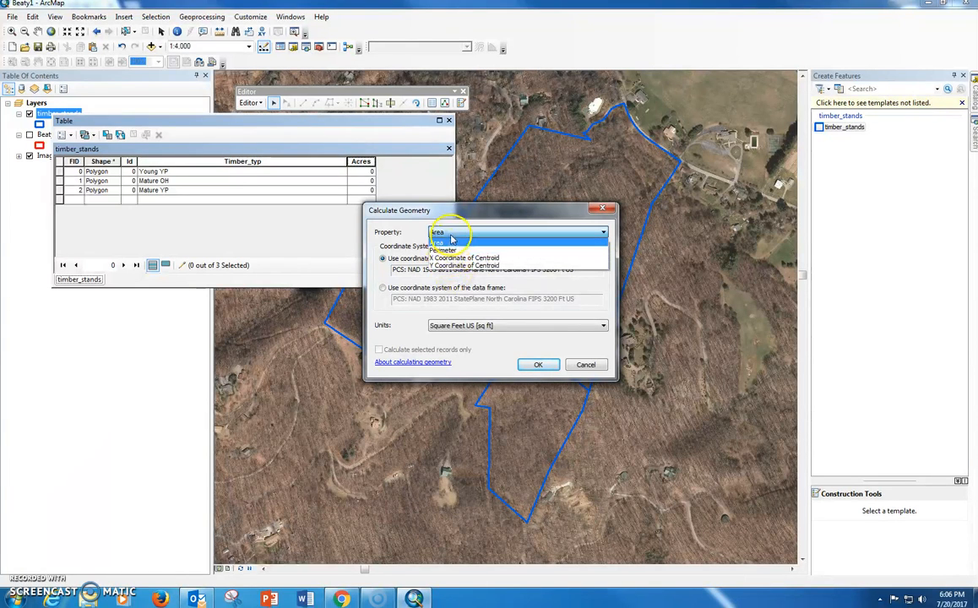
pyautogui.click(452, 241)
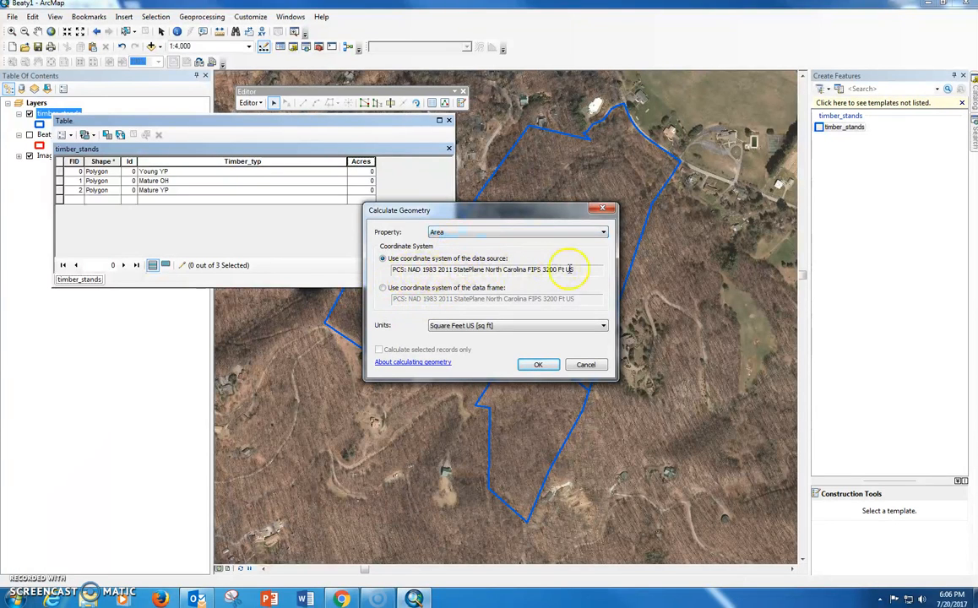
pyautogui.click(507, 326)
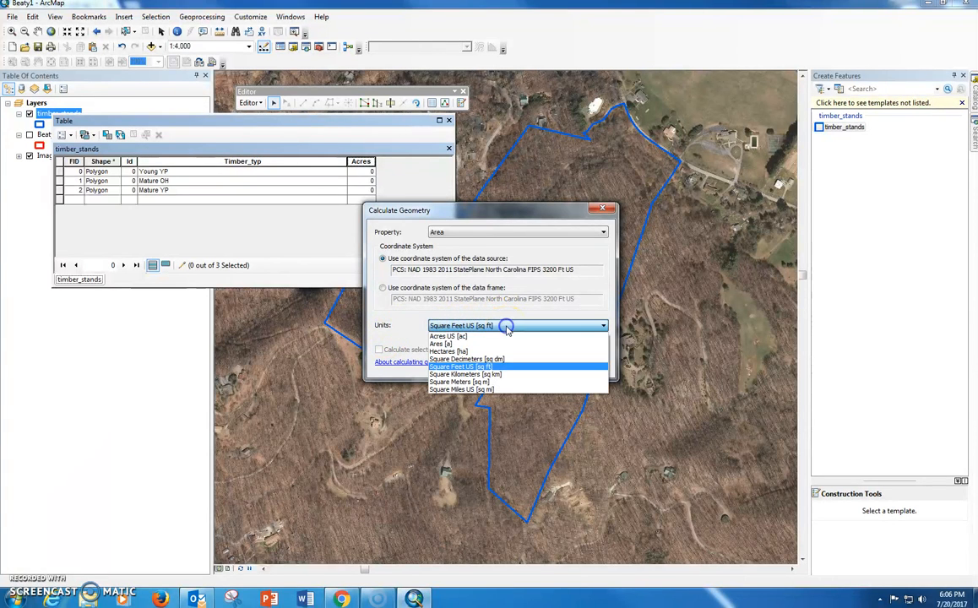
pyautogui.click(459, 338)
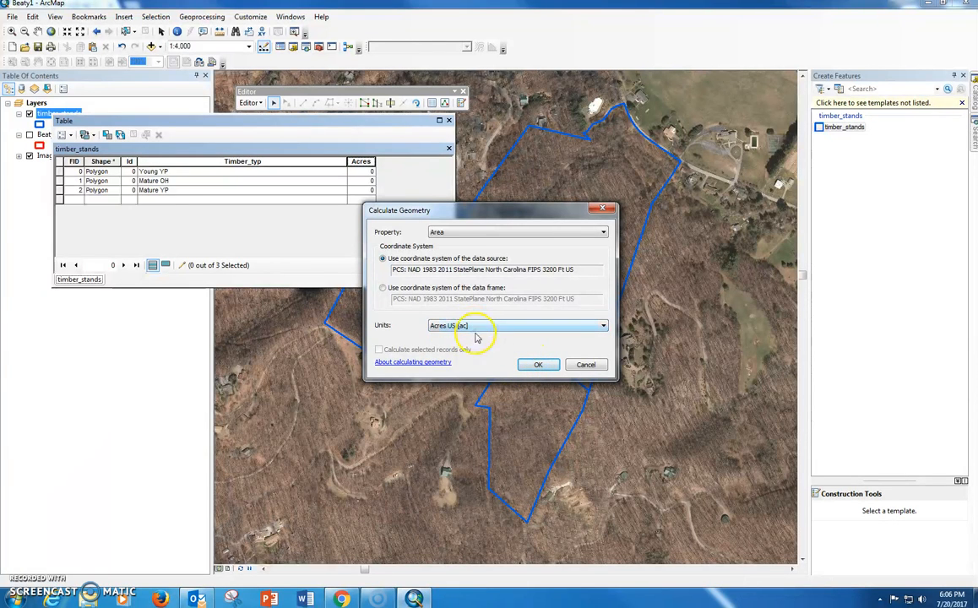
pyautogui.click(533, 366)
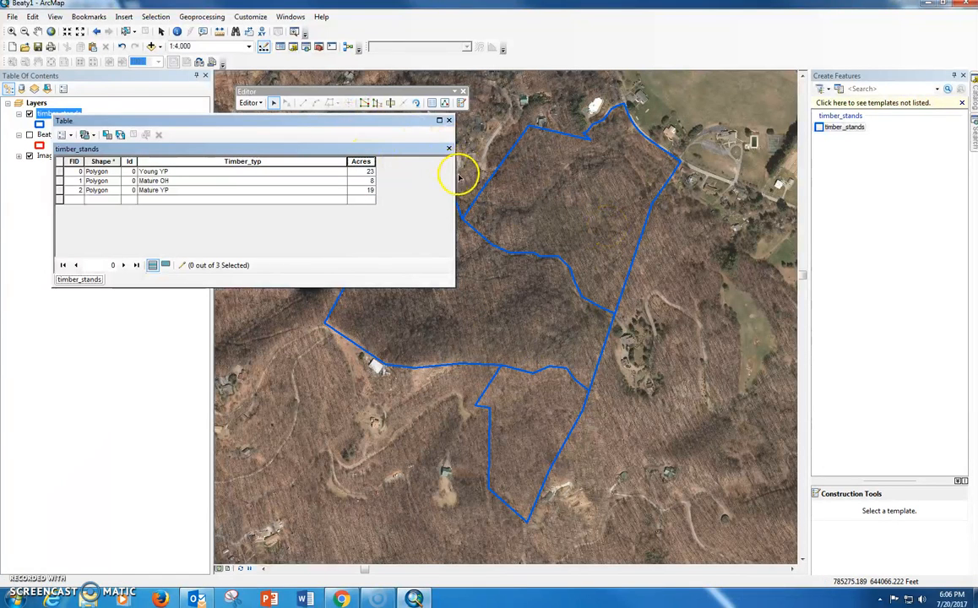
# Narrow the attribute table window and its Timber_typ column, and save the map document
pyautogui.moveTo(453, 173); pyautogui.dragTo(410, 209)
pyautogui.moveTo(345, 163); pyautogui.dragTo(195, 162)
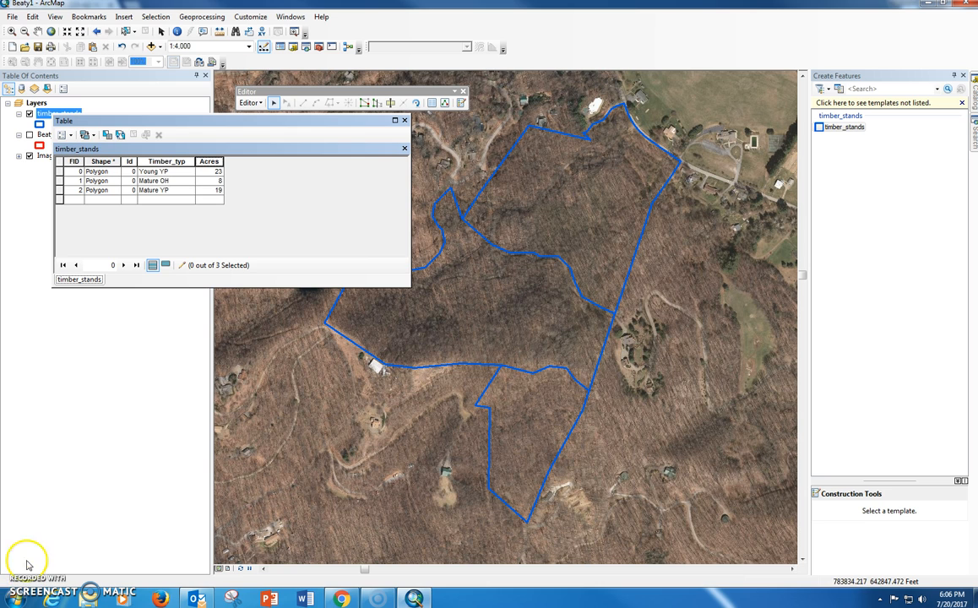
pyautogui.click(14, 17)
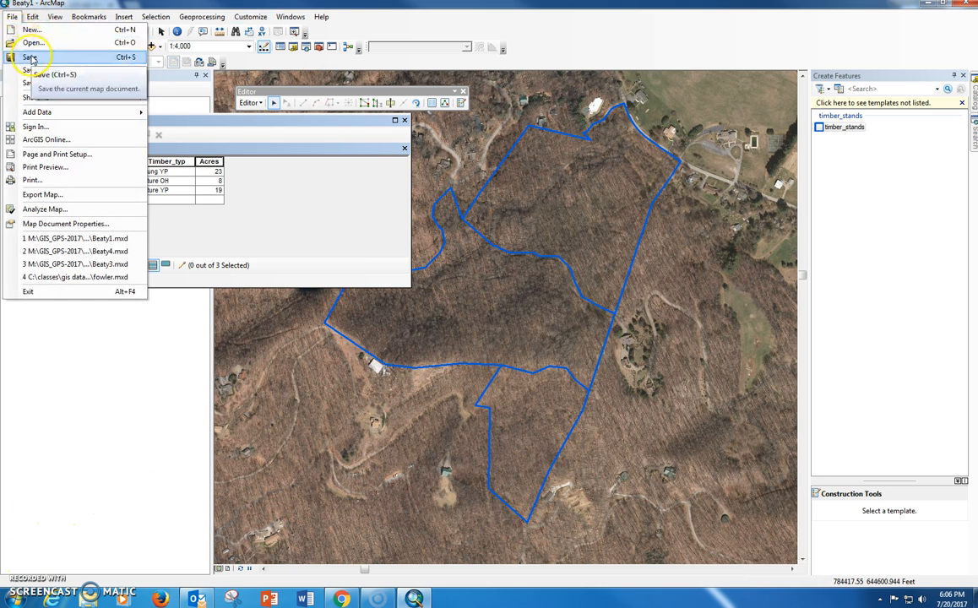
pyautogui.click(31, 57)
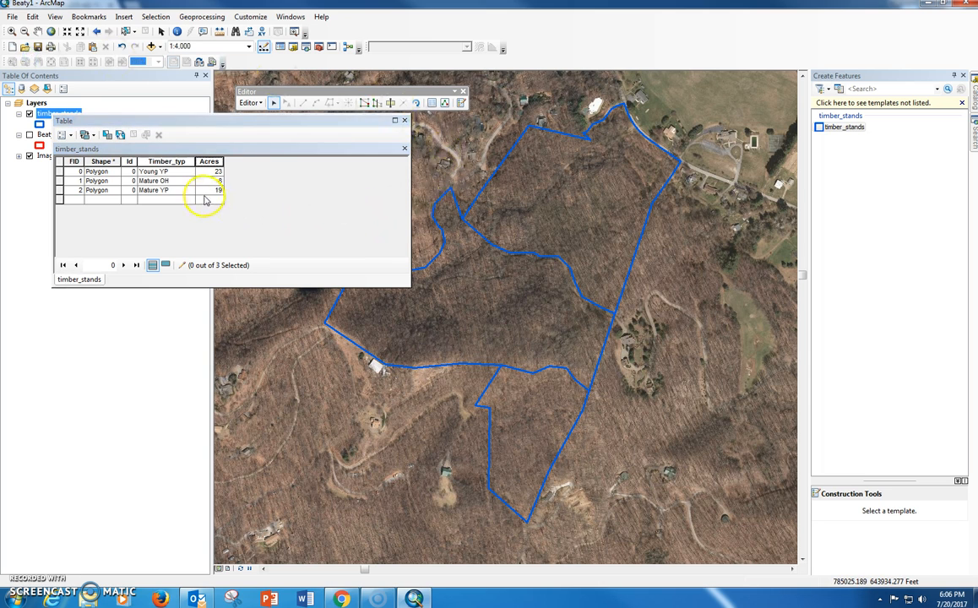
# Stop the edit session with the edits saved, and save the map document again
pyautogui.click(250, 102)
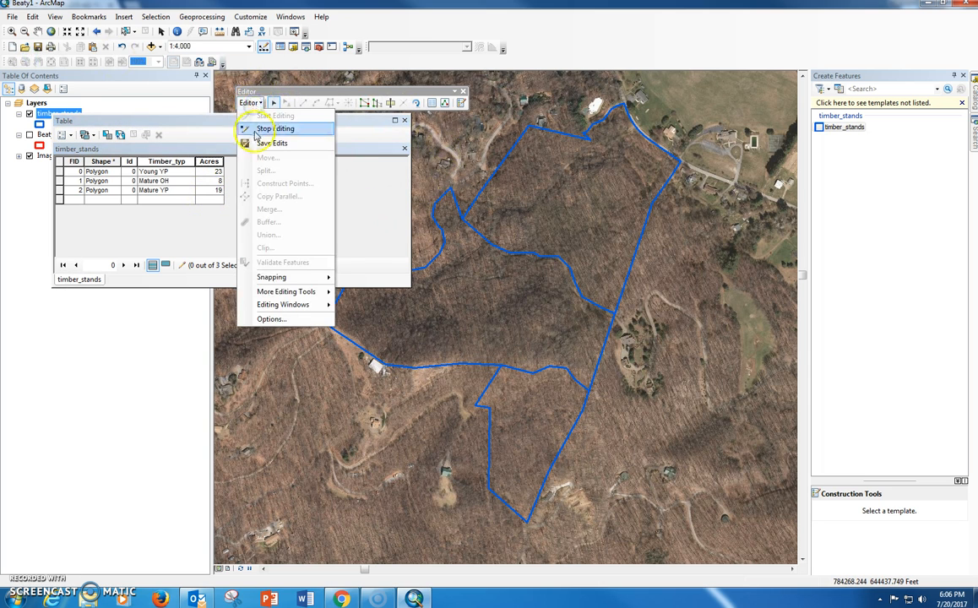
pyautogui.click(272, 128)
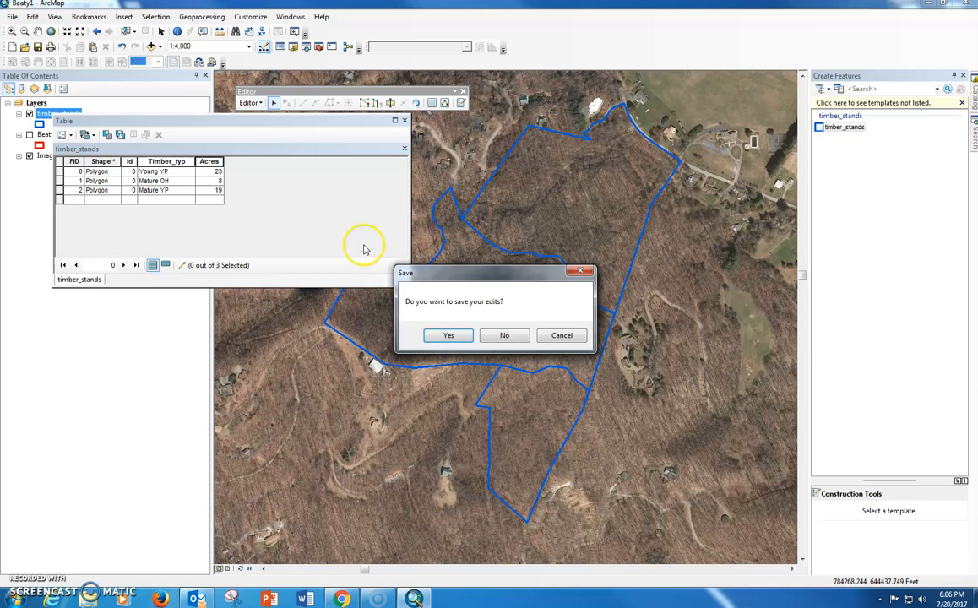
pyautogui.click(439, 337)
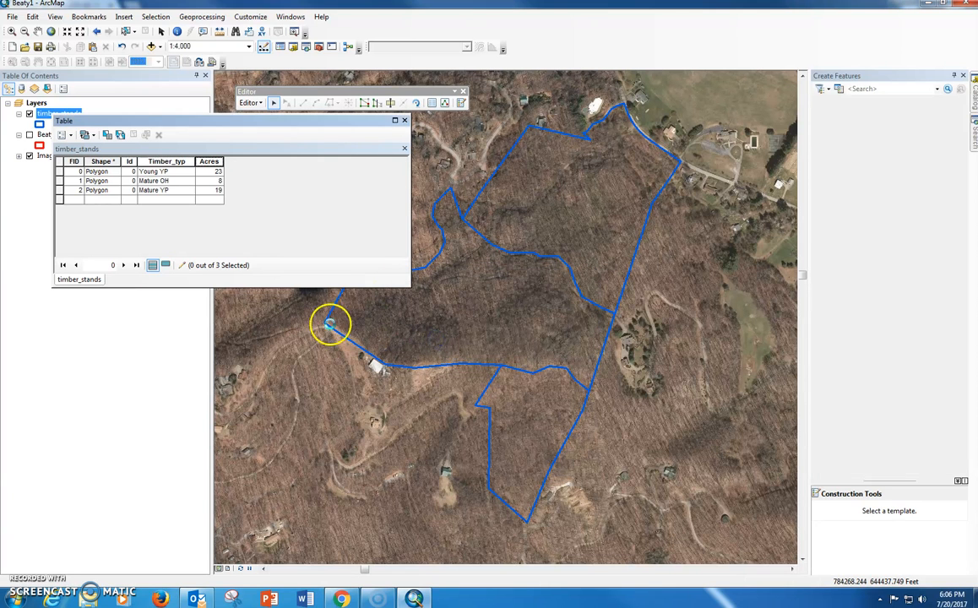
pyautogui.click(12, 17)
pyautogui.click(25, 56)
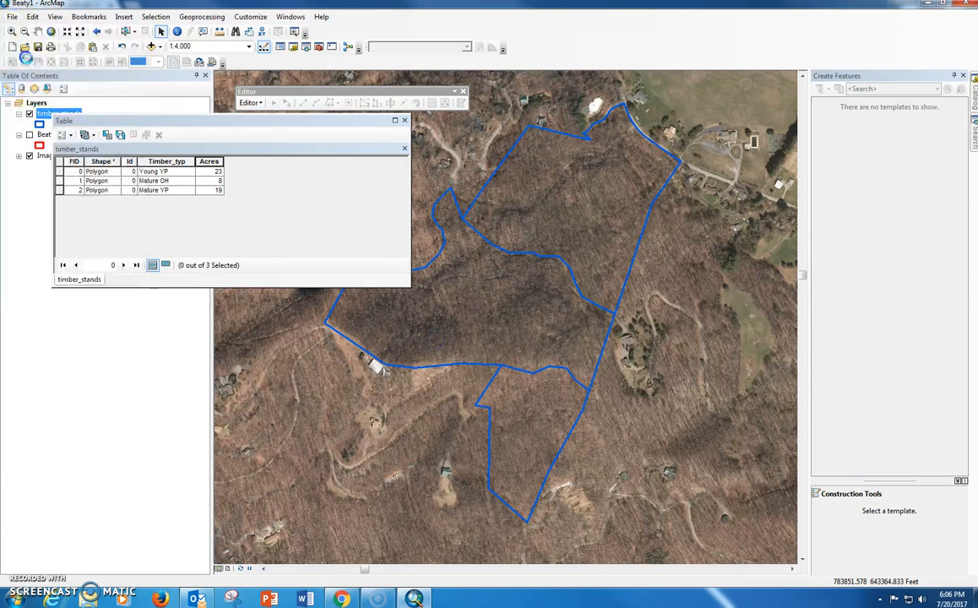